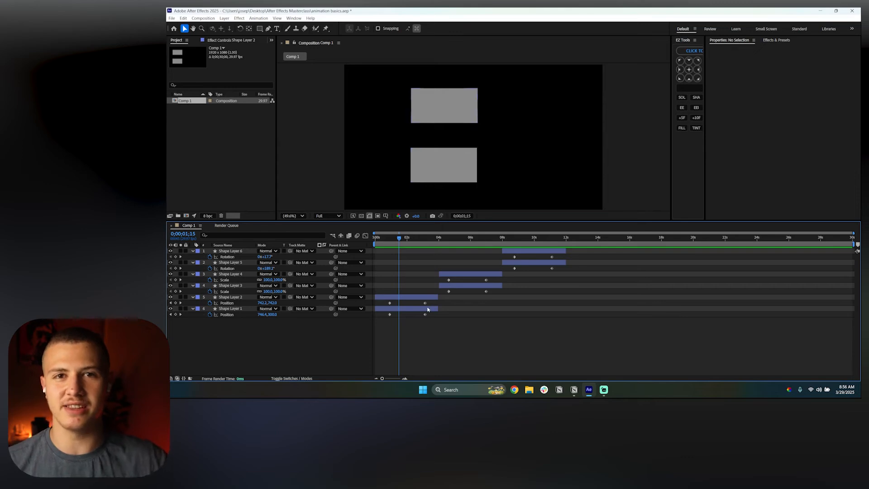
Open Shape Layer 2's Position keyframes in the Graph Editor and display them as an editable value graph
{"action": "left_click_drag", "start_coordinate": [430, 302], "coordinate": [374, 307]}
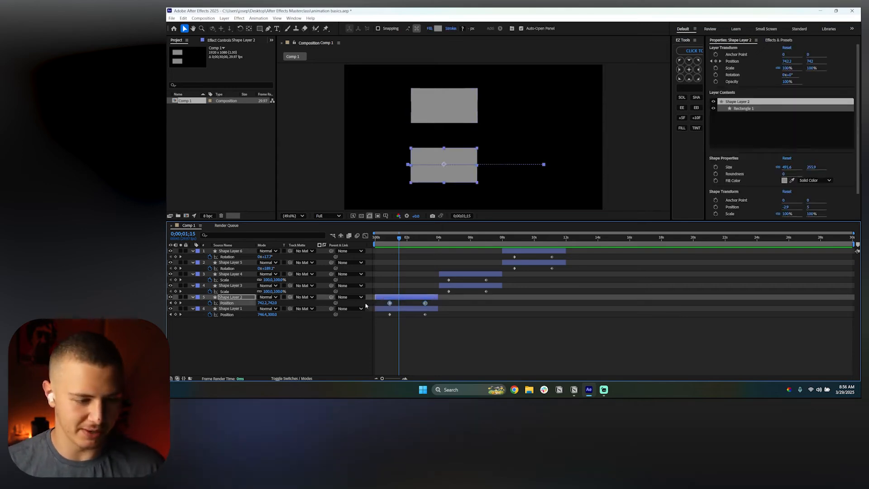
{"action": "left_click", "coordinate": [366, 236]}
{"action": "right_click", "coordinate": [498, 299]}
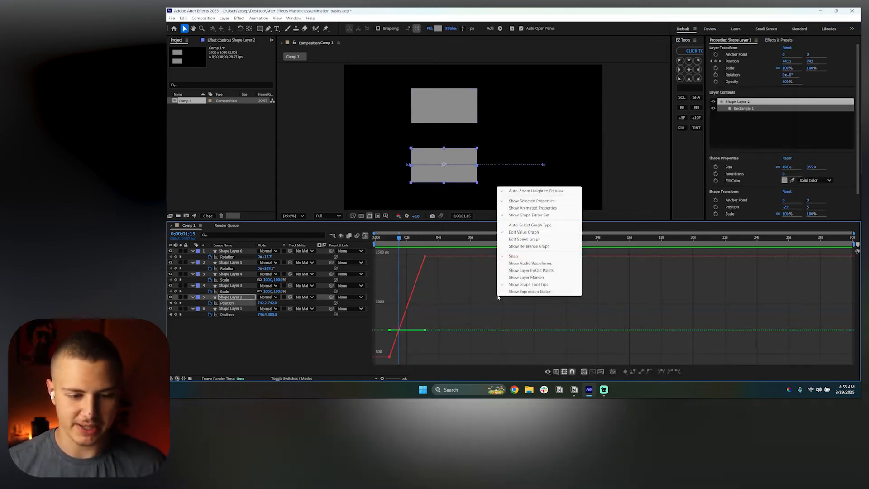
{"action": "left_click", "coordinate": [522, 233]}
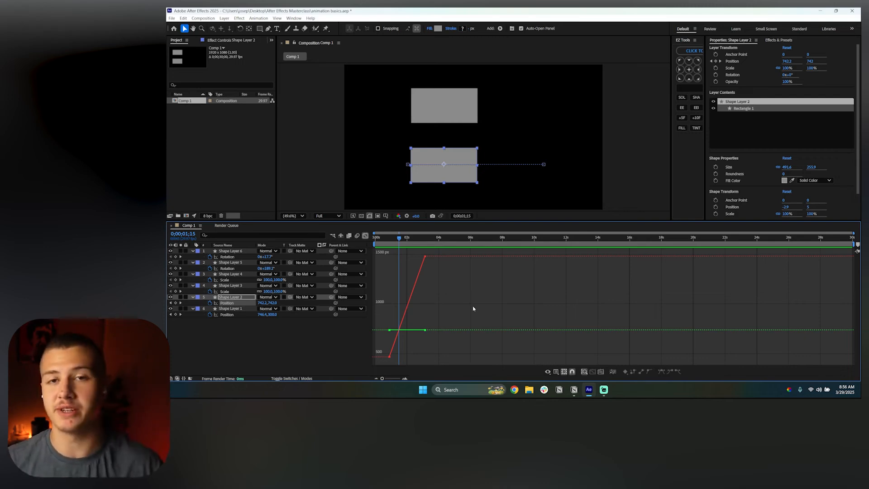
Compare the two graph types for Shape Layer 2's Position by showing the speed graph and returning to the value graph
{"action": "right_click", "coordinate": [464, 288]}
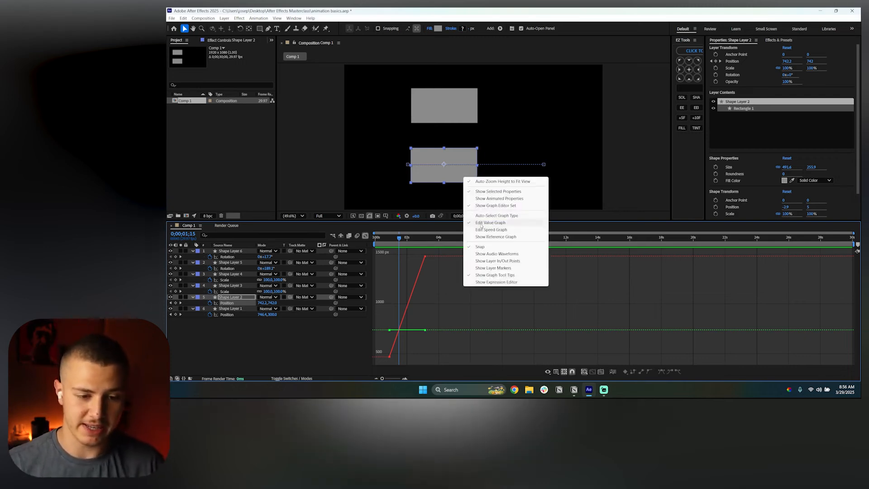
{"action": "left_click", "coordinate": [525, 230]}
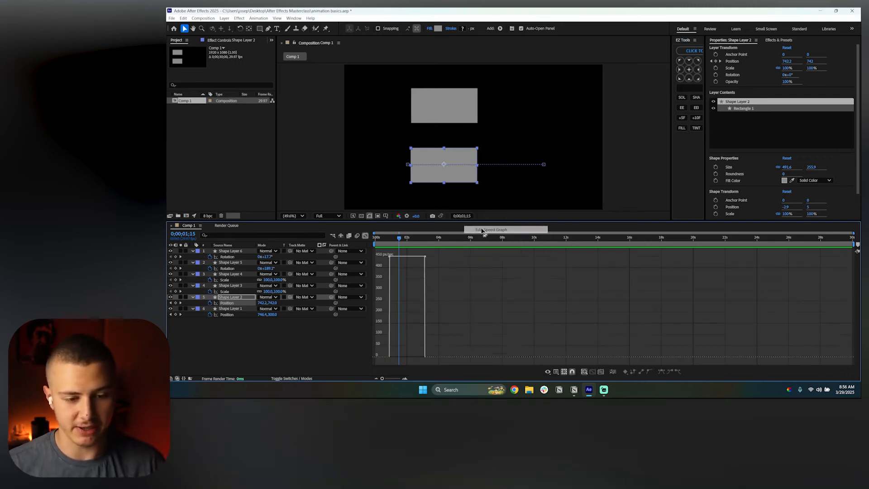
{"action": "right_click", "coordinate": [459, 281]}
{"action": "left_click", "coordinate": [484, 216]}
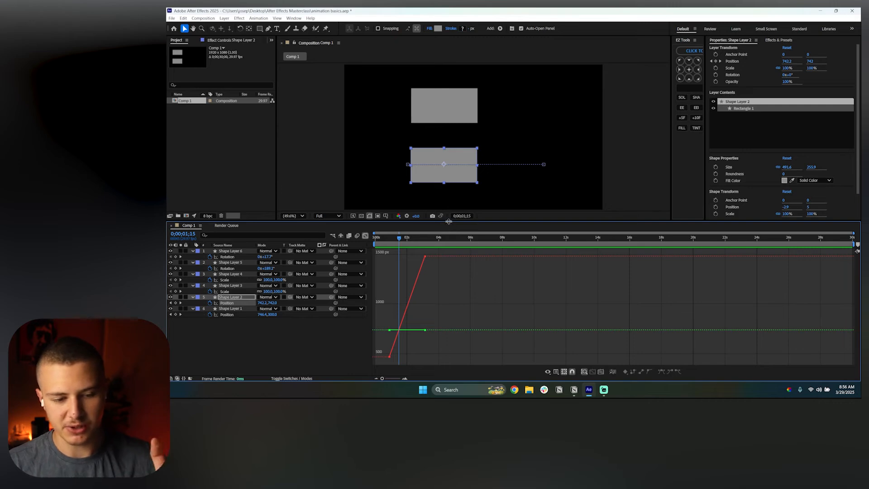
Enlarge the graph, display the Position speed graph, and scrub from the first keyframe to just past the second at 0;00;03;05
{"action": "left_click_drag", "start_coordinate": [448, 221], "coordinate": [440, 189]}
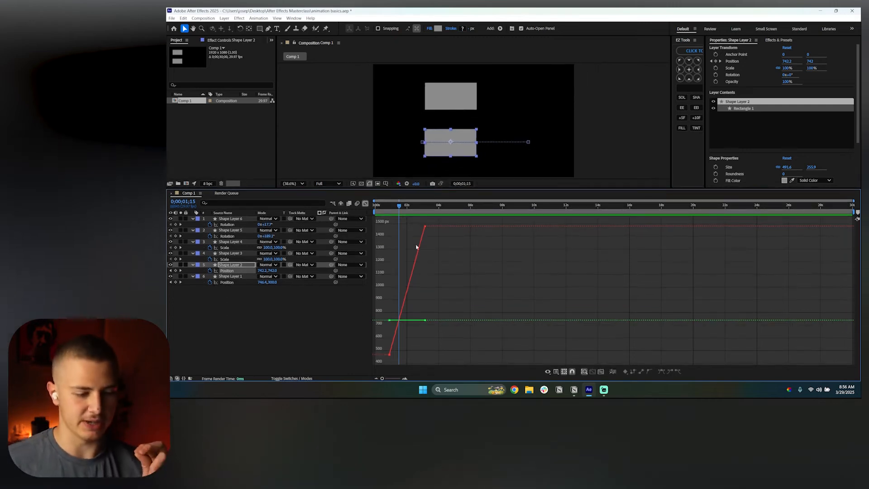
{"action": "scroll", "coordinate": [411, 300], "scroll_direction": "up", "scroll_amount": 2}
{"action": "left_click_drag", "start_coordinate": [465, 378], "coordinate": [390, 376]}
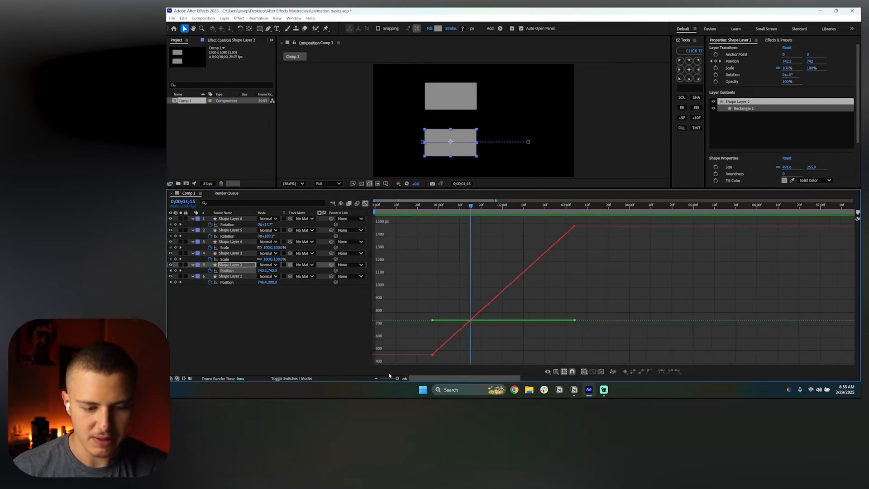
{"action": "right_click", "coordinate": [493, 270]}
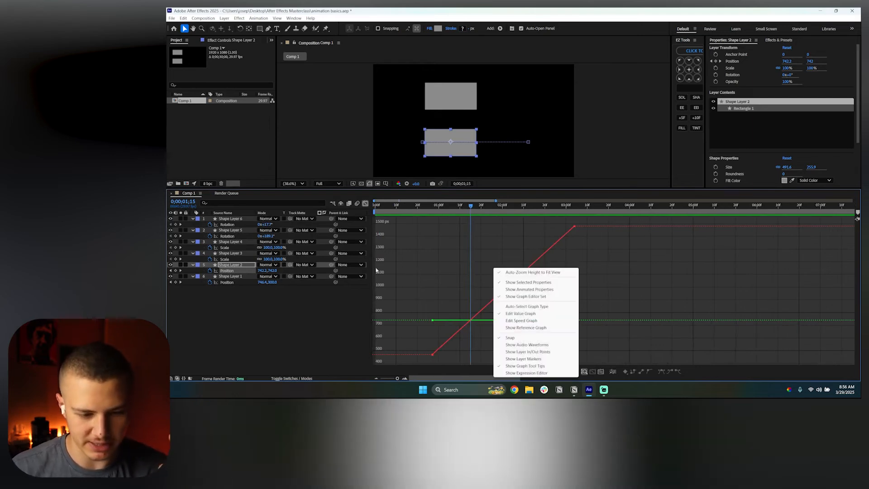
{"action": "left_click", "coordinate": [521, 321]}
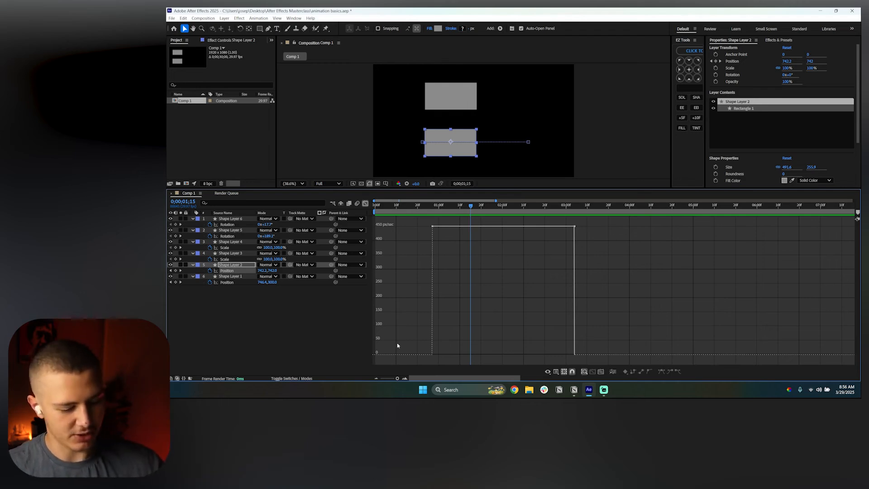
{"action": "left_click", "coordinate": [433, 206]}
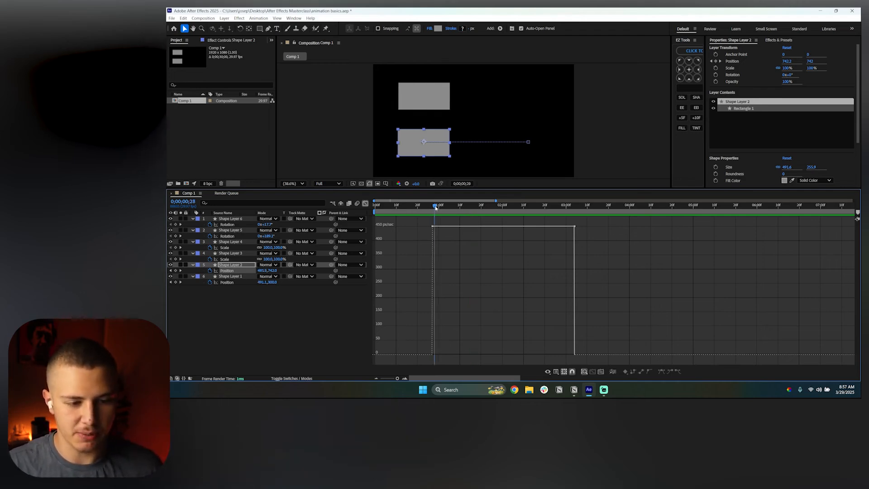
{"action": "left_click_drag", "start_coordinate": [432, 207], "coordinate": [577, 207]}
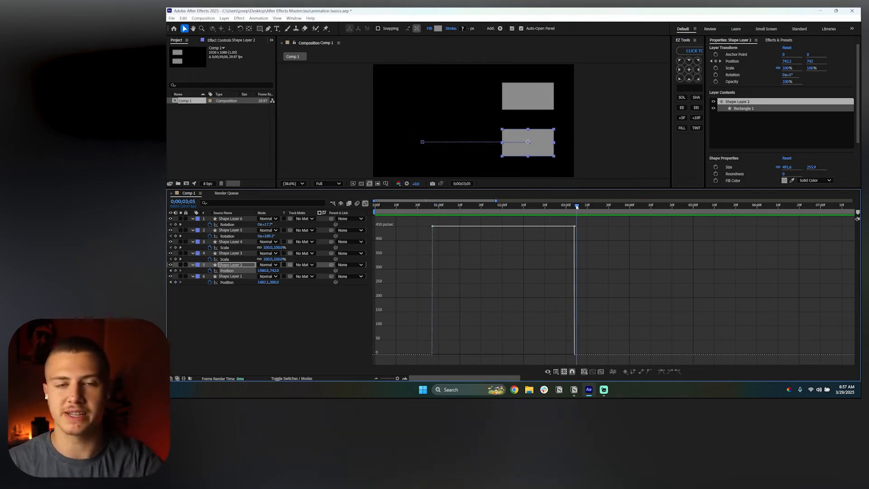
Return to the value graph at the first keyframe, 0;00;00;27, and reselect Shape Layer 2's Position property
{"action": "right_click", "coordinate": [501, 277]}
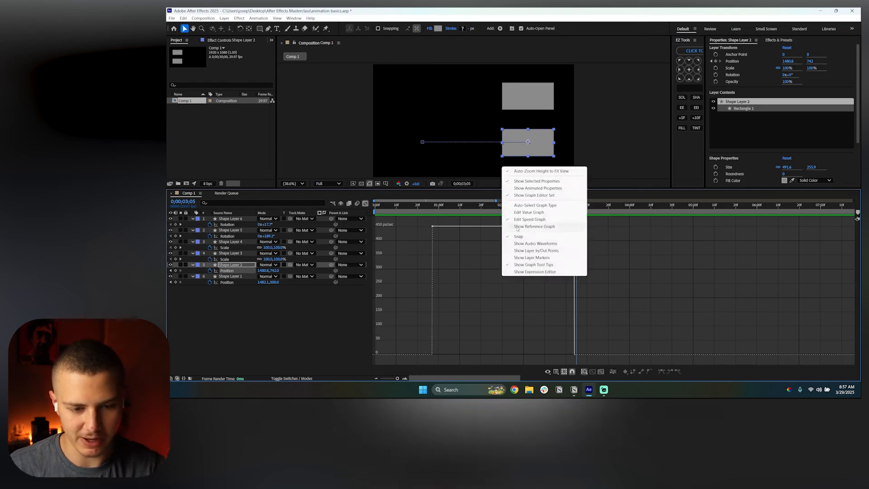
{"action": "left_click", "coordinate": [526, 213]}
{"action": "left_click", "coordinate": [433, 207]}
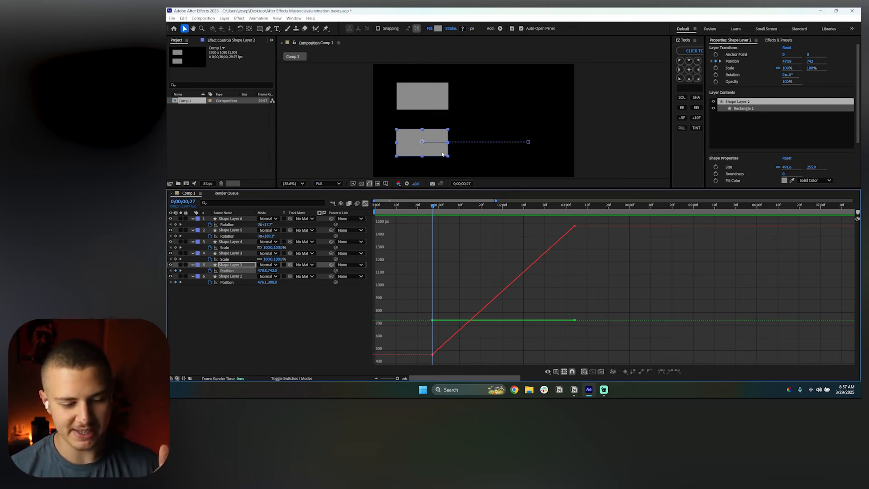
{"action": "left_click", "coordinate": [236, 295]}
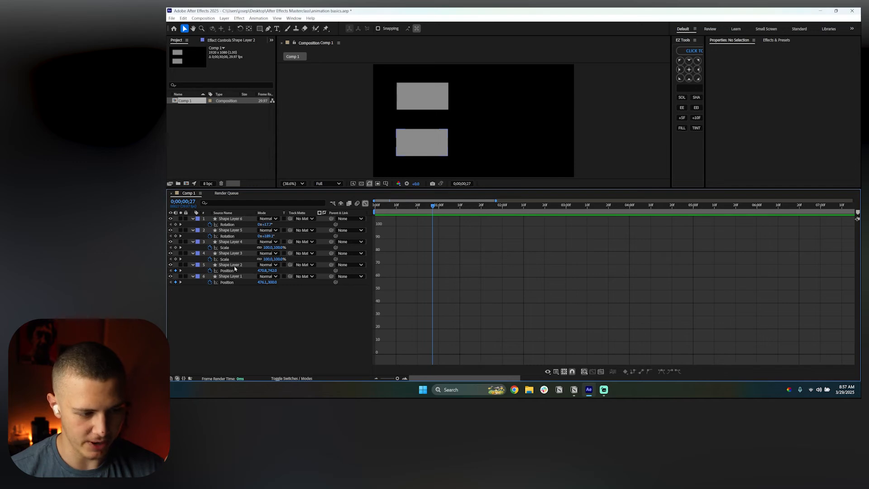
{"action": "left_click", "coordinate": [234, 267]}
{"action": "left_click", "coordinate": [233, 271]}
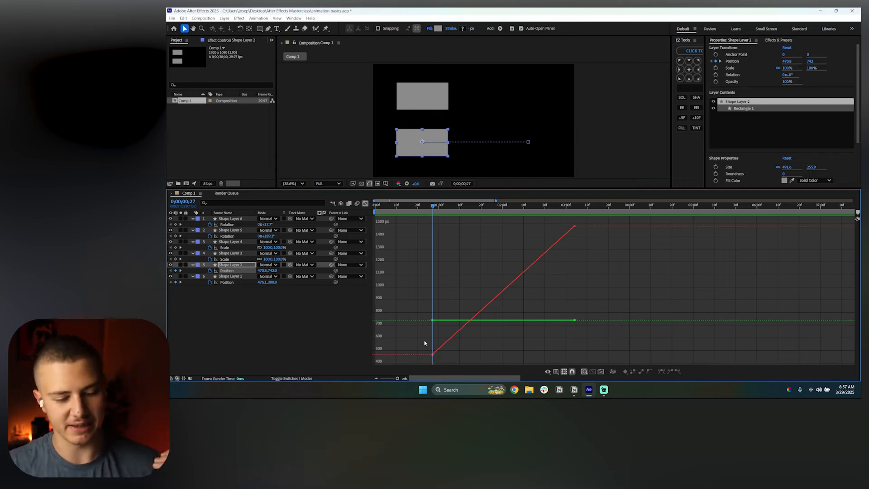
Select the first Position keyframe in the value graph, scrub before it and back, and go to the second keyframe
{"action": "left_click_drag", "start_coordinate": [426, 346], "coordinate": [437, 363]}
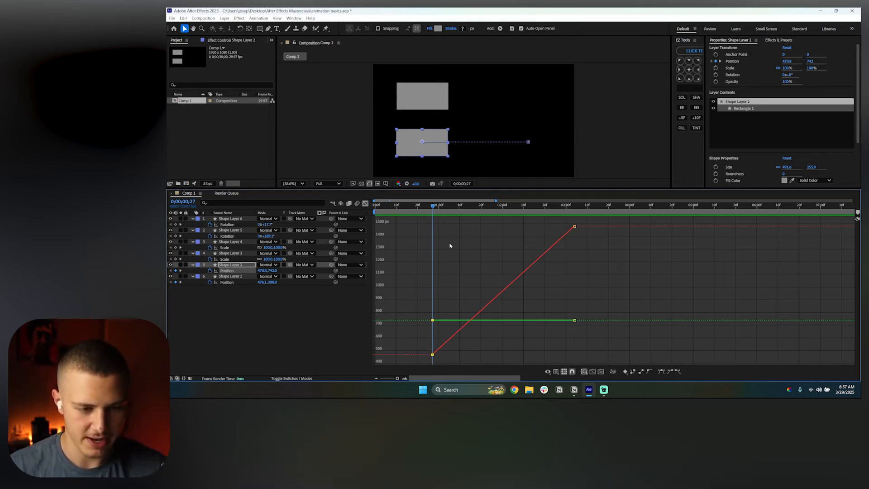
{"action": "left_click_drag", "start_coordinate": [432, 207], "coordinate": [403, 206]}
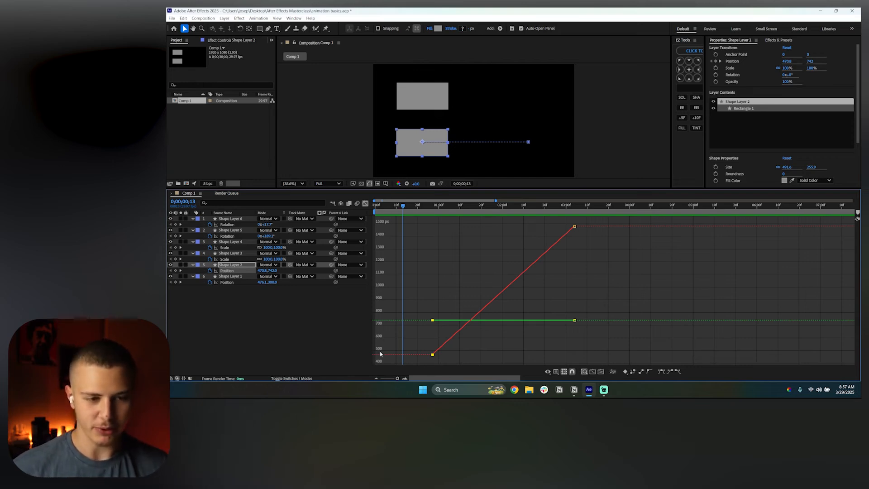
{"action": "left_click_drag", "start_coordinate": [404, 208], "coordinate": [434, 213]}
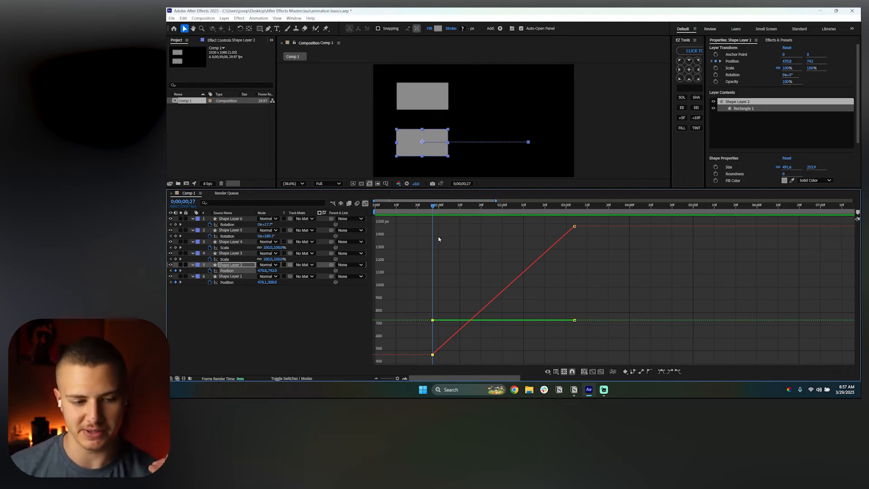
{"action": "left_click", "coordinate": [180, 271]}
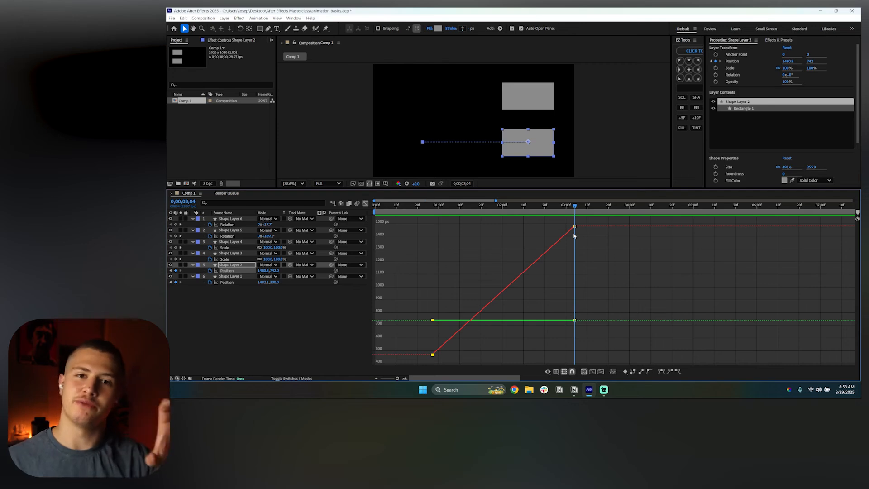
Compare the rectangle's location with the value curve at the first and second Position keyframes
{"action": "left_click", "coordinate": [435, 206]}
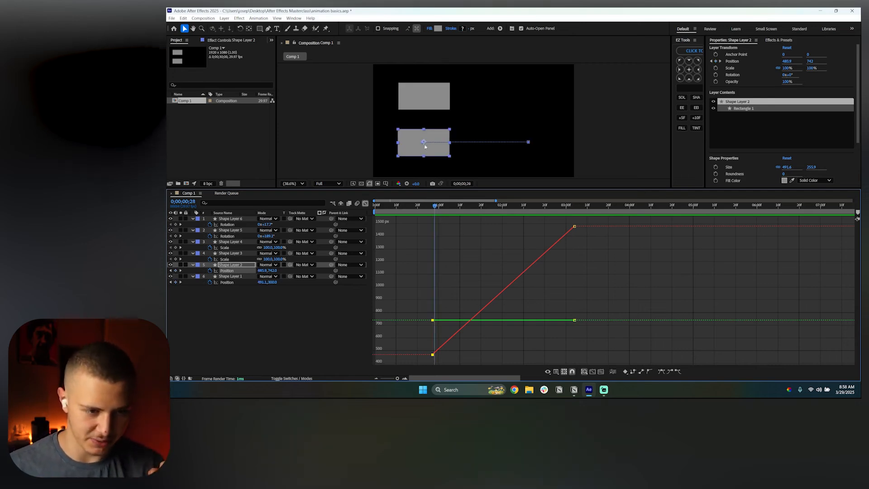
{"action": "left_click", "coordinate": [574, 207]}
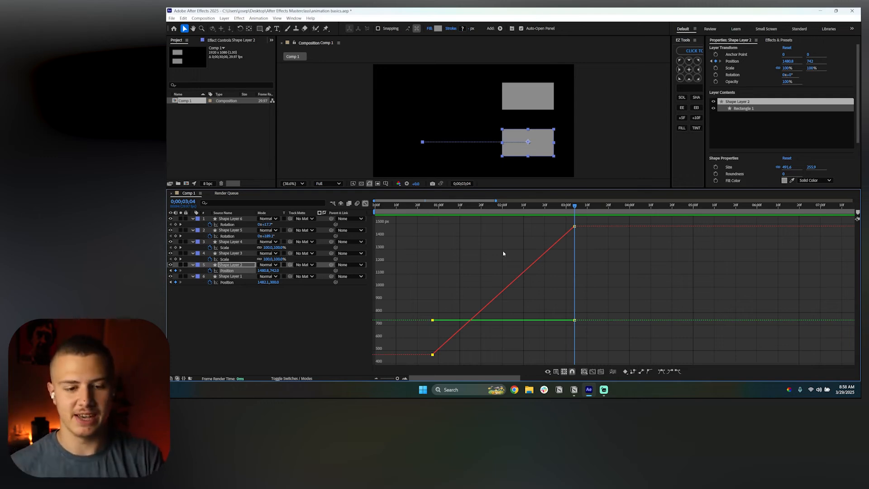
{"action": "left_click_drag", "start_coordinate": [426, 211], "coordinate": [433, 212]}
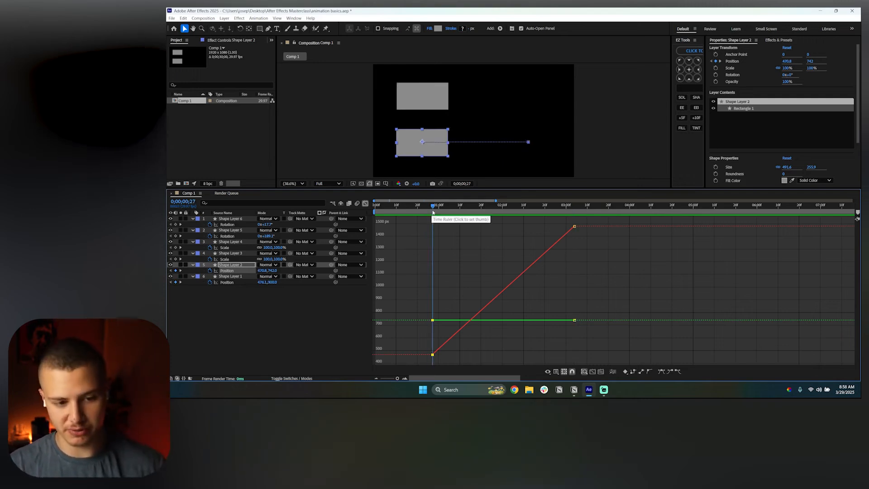
{"action": "left_click_drag", "start_coordinate": [558, 209], "coordinate": [571, 212]}
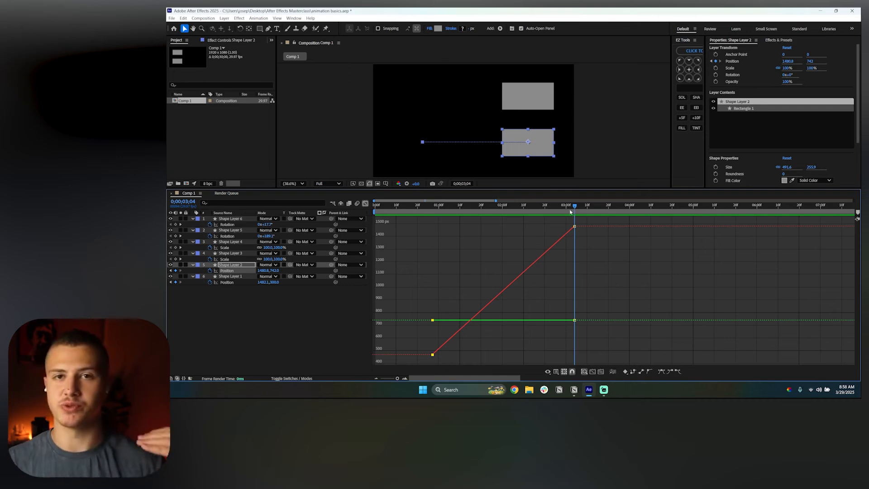
{"action": "left_click", "coordinate": [432, 209]}
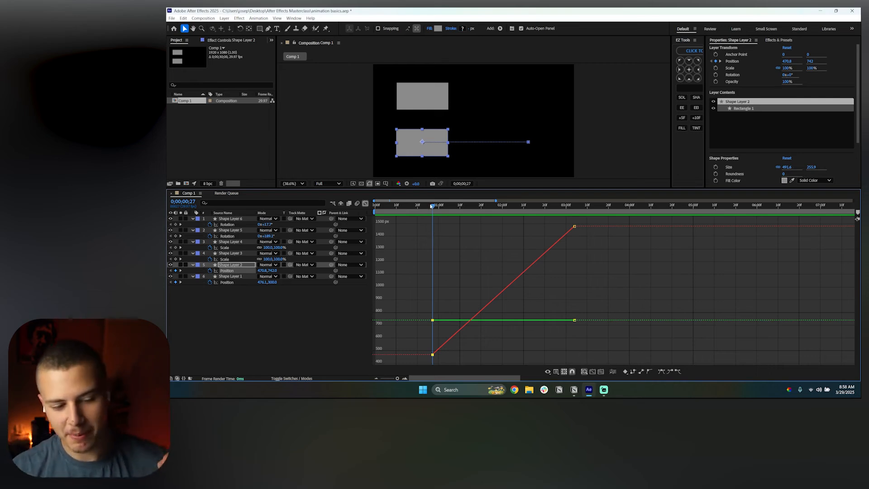
Scrub just past the first keyframe to 0;00;01;03 to inspect the curve, and return to 0;00;00;27
{"action": "left_click_drag", "start_coordinate": [423, 346], "coordinate": [437, 363]}
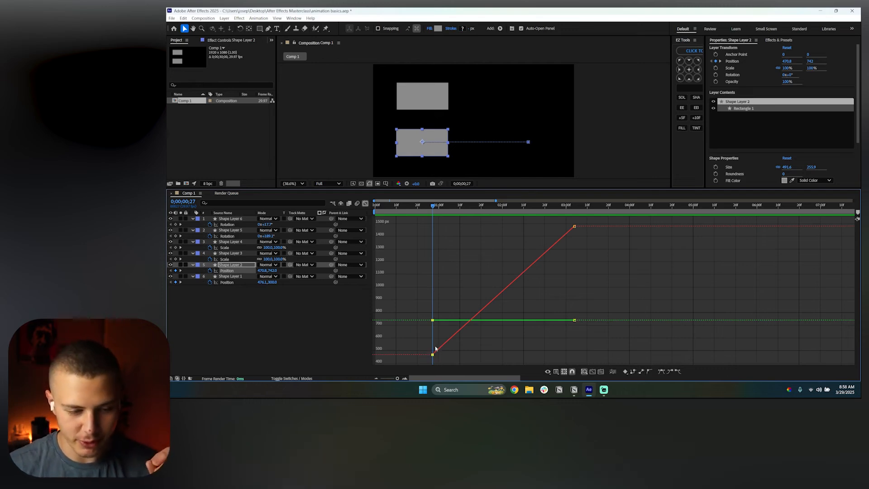
{"action": "left_click_drag", "start_coordinate": [433, 207], "coordinate": [446, 206]}
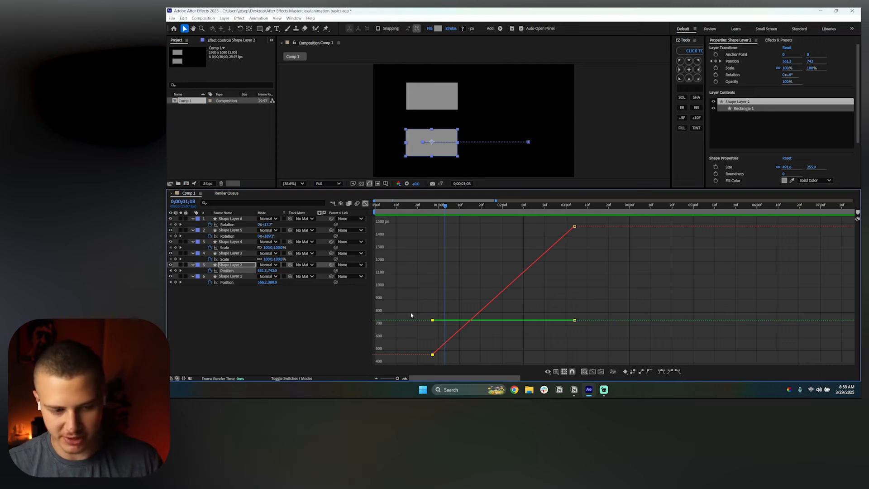
{"action": "left_click_drag", "start_coordinate": [445, 204], "coordinate": [433, 239]}
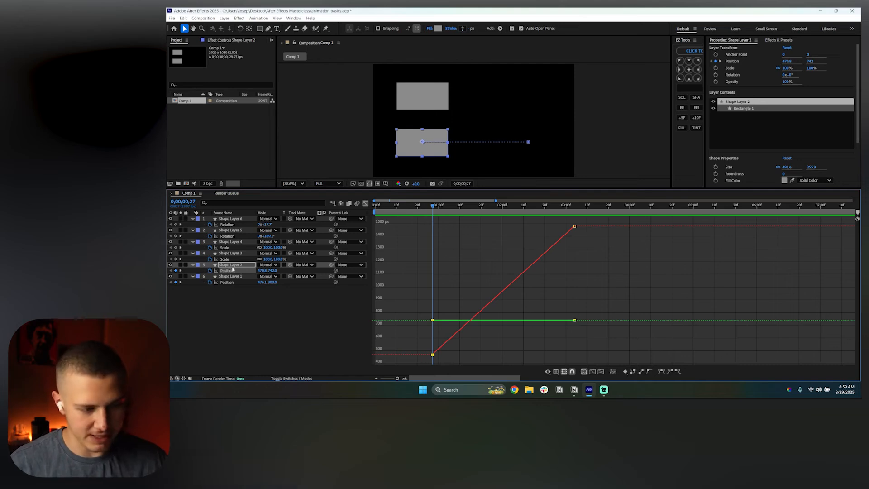
Leave the Graph Editor and select both of Shape Layer 2's Position keyframes in the timeline
{"action": "left_click", "coordinate": [231, 265]}
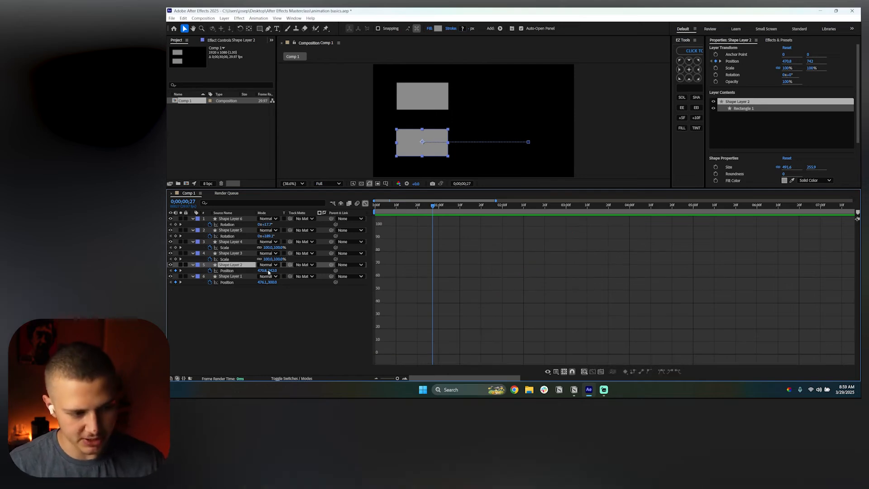
{"action": "left_click", "coordinate": [364, 205]}
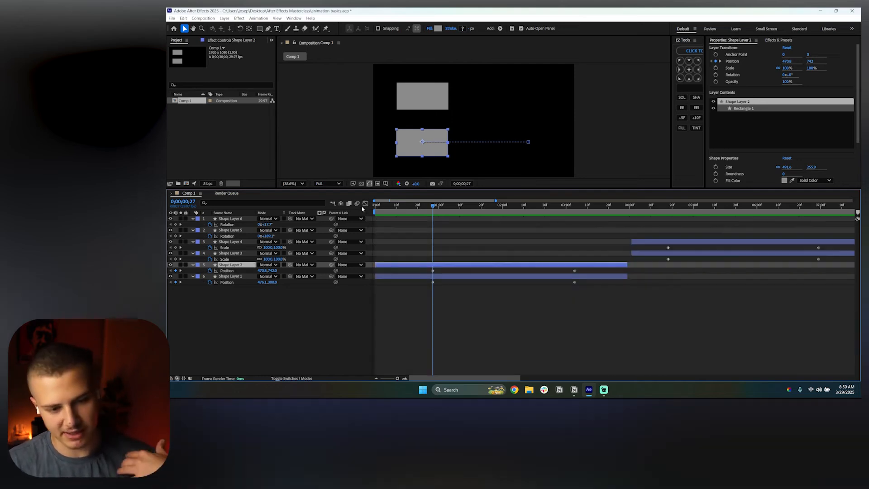
{"action": "left_click", "coordinate": [239, 271]}
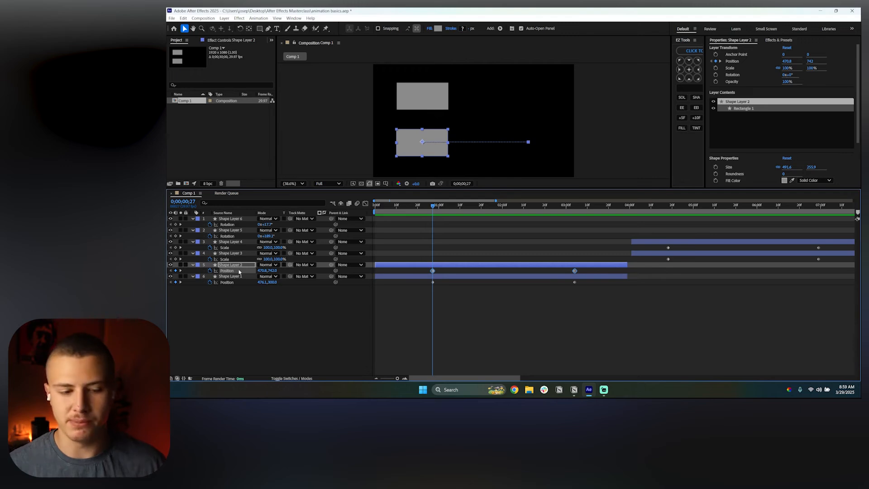
Set Shape Layer 2's X position to 0 on the selected keyframes
{"action": "left_click_drag", "start_coordinate": [263, 274], "coordinate": [170, 271]}
{"action": "left_click", "coordinate": [267, 271]}
{"action": "type", "text": "0"}
{"action": "key", "text": "Return"}
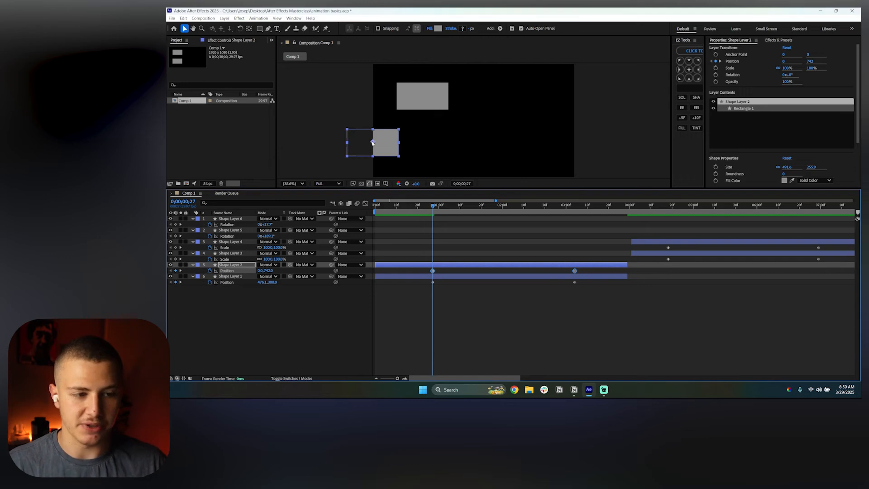
Try an X position of 1920, set it to 460 on both selected keyframes, and go to the second keyframe
{"action": "left_click_drag", "start_coordinate": [260, 271], "coordinate": [868, 269]}
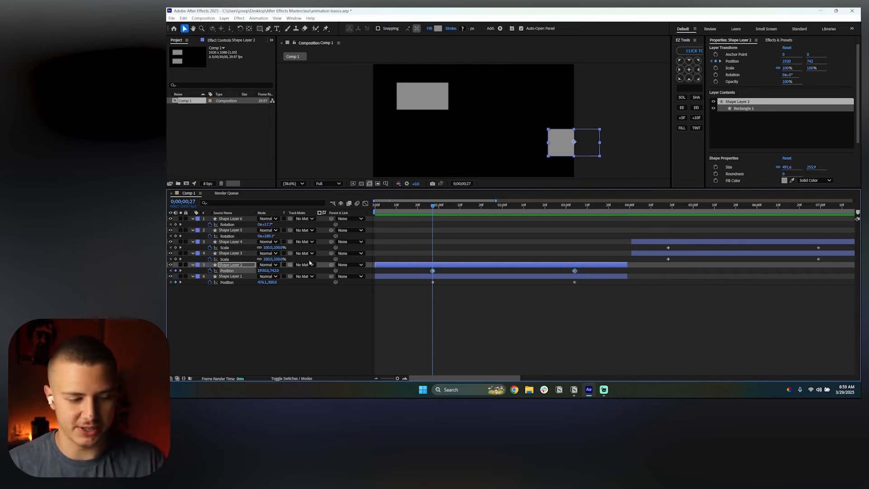
{"action": "left_click_drag", "start_coordinate": [263, 270], "coordinate": [217, 273]}
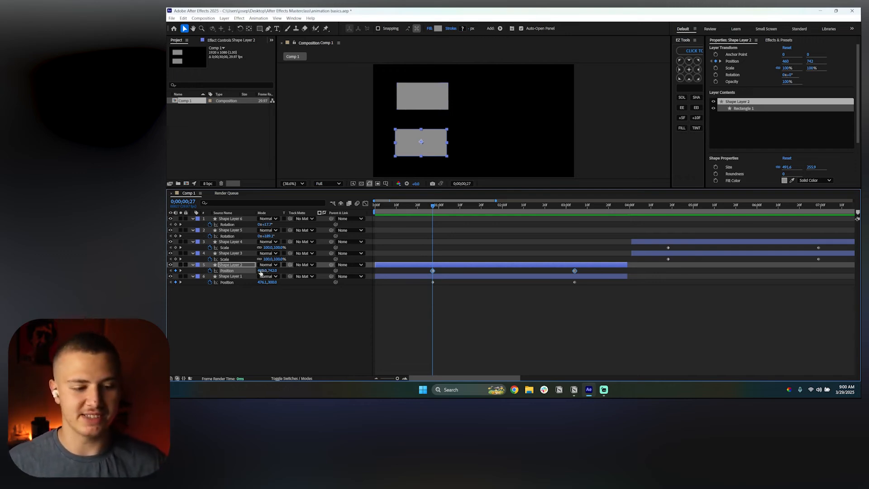
{"action": "left_click", "coordinate": [180, 270]}
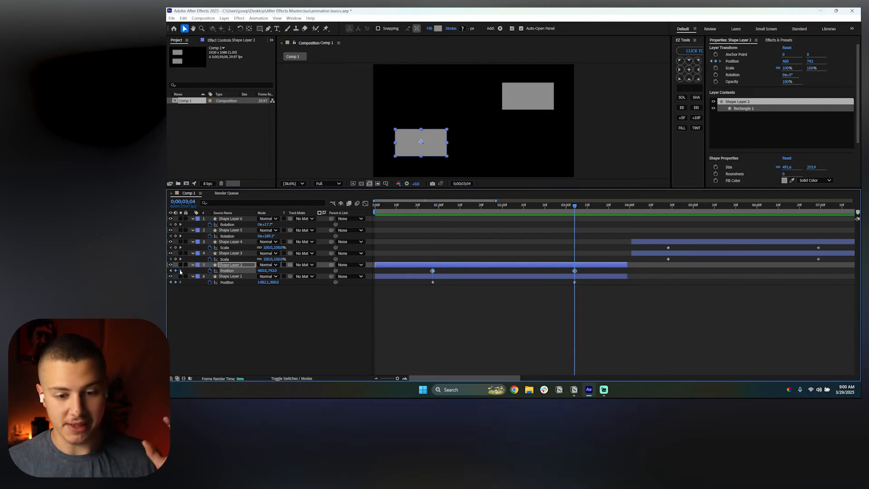
Set Shape Layer 2's X position to 1446 on both selected keyframes, and return to the first keyframe at 0;00;00;27
{"action": "left_click_drag", "start_coordinate": [263, 270], "coordinate": [614, 292]}
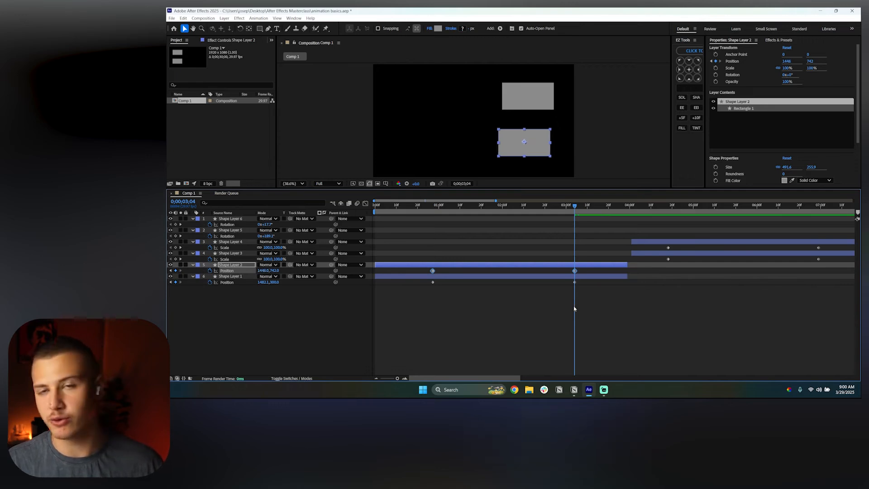
{"action": "left_click", "coordinate": [327, 328]}
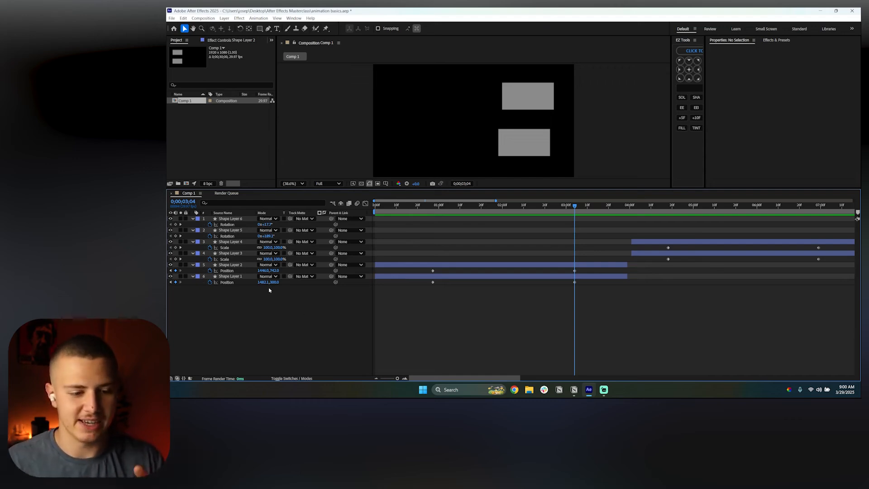
{"action": "left_click_drag", "start_coordinate": [459, 207], "coordinate": [433, 208]}
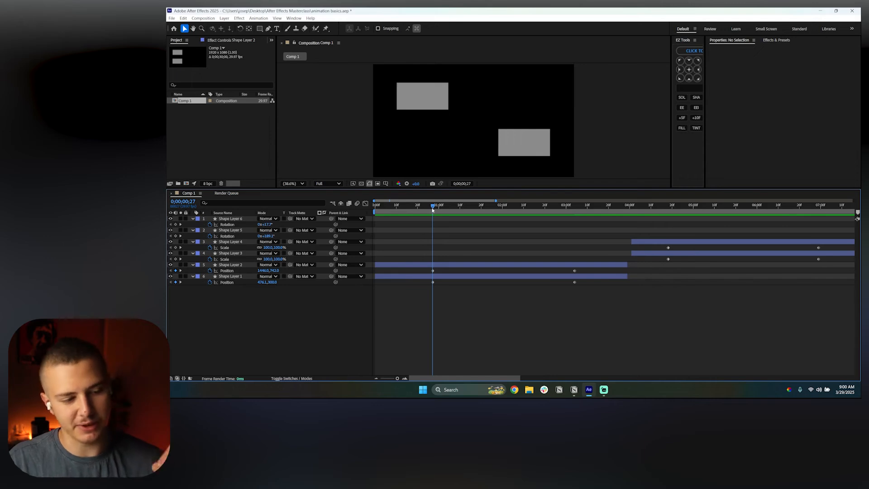
Set the X position of Shape Layer 2's first Position keyframe to 466 and play the animation
{"action": "left_click", "coordinate": [429, 264]}
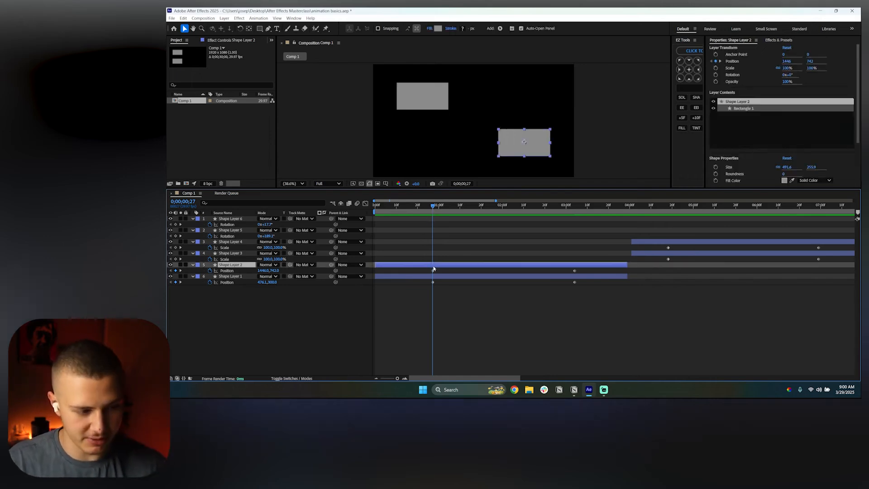
{"action": "left_click", "coordinate": [181, 271]}
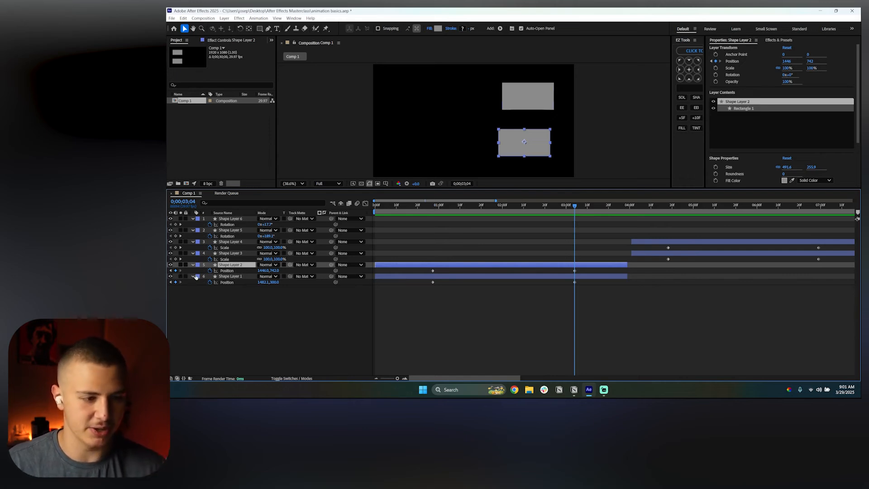
{"action": "left_click", "coordinate": [172, 270]}
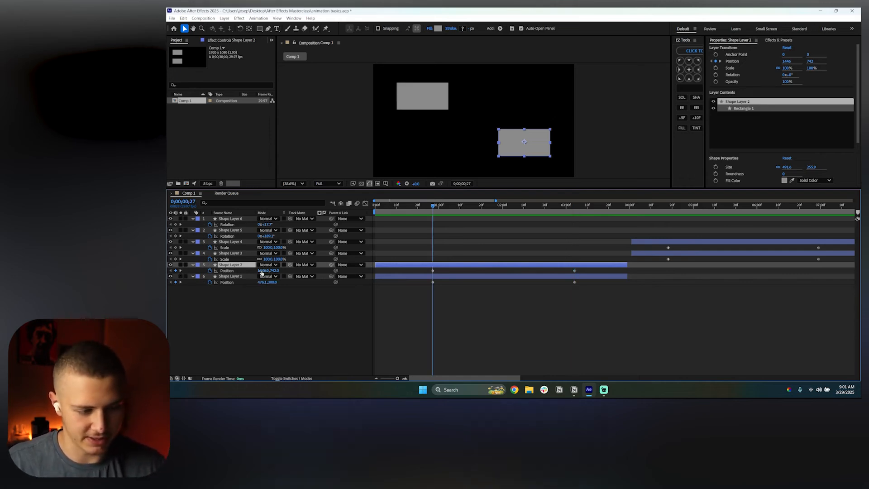
{"action": "left_click_drag", "start_coordinate": [228, 270], "coordinate": [297, 271]}
{"action": "left_click", "coordinate": [332, 335]}
{"action": "key", "text": "space"}
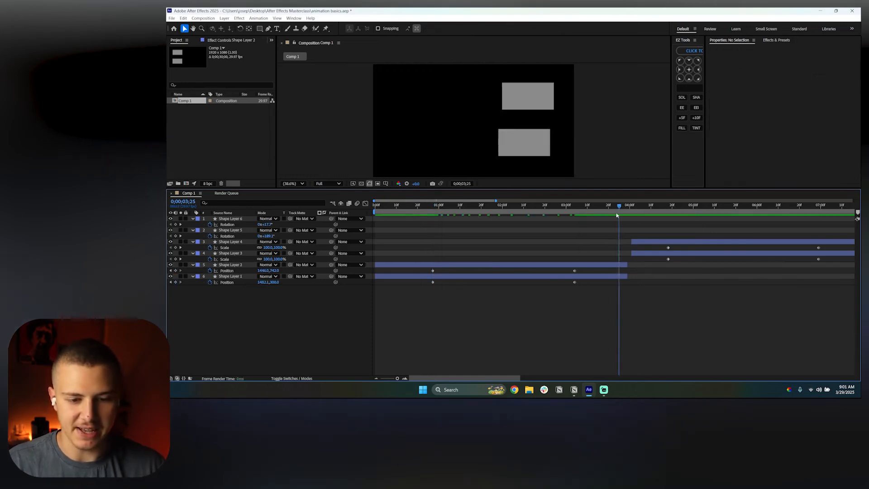
Display Shape Layer 2's Position keyframes in the Graph Editor and move the playhead to the first one at 0;00;00;27
{"action": "left_click_drag", "start_coordinate": [578, 273], "coordinate": [420, 273]}
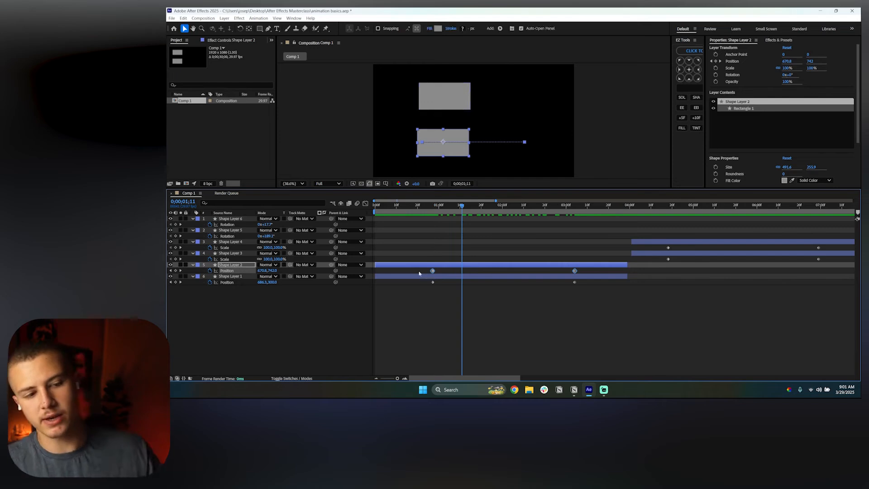
{"action": "left_click", "coordinate": [365, 203]}
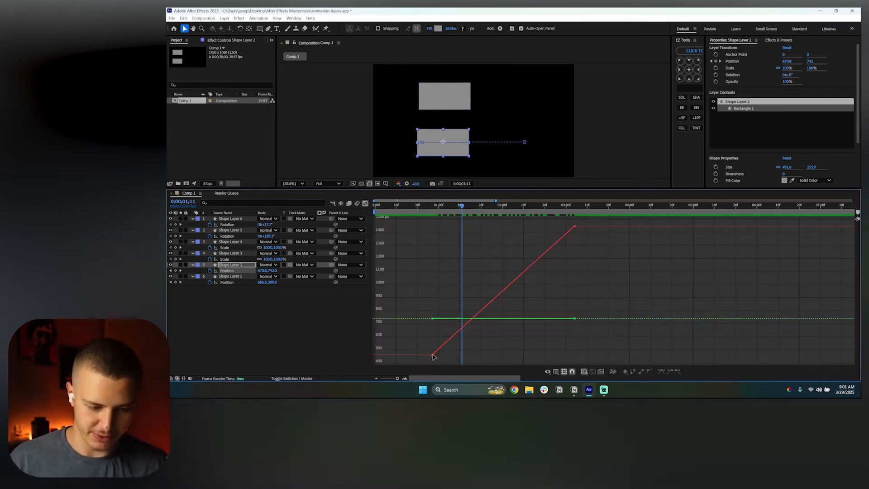
{"action": "left_click_drag", "start_coordinate": [462, 205], "coordinate": [432, 230]}
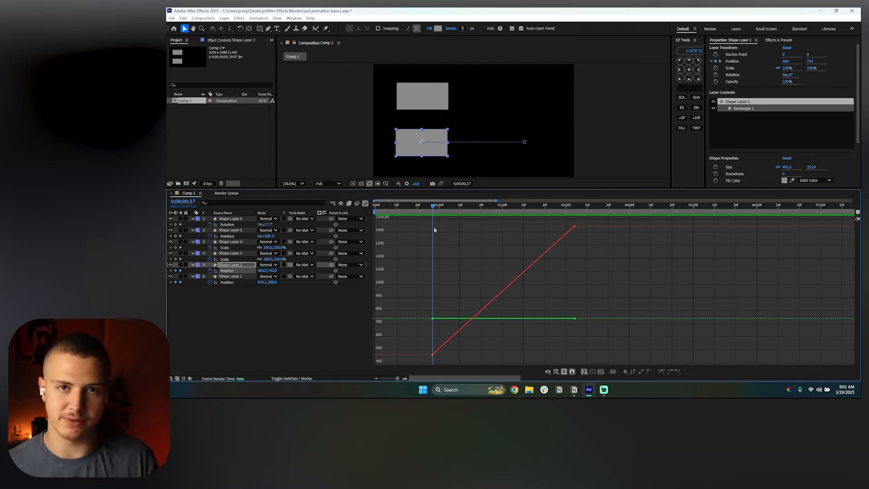
Try the graph's end keyframe at about 0;00;02;14, and move it to 0;00;03;09 with an X value of about 1405
{"action": "left_click_drag", "start_coordinate": [574, 227], "coordinate": [532, 231]}
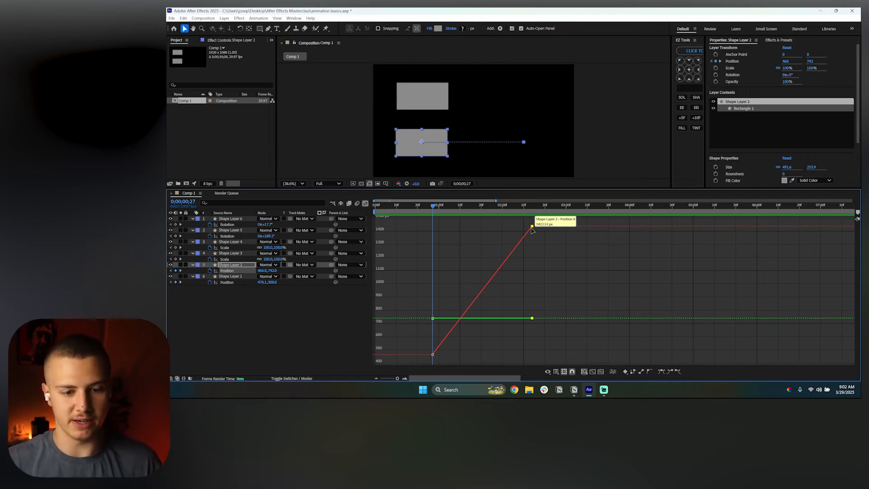
{"action": "left_click_drag", "start_coordinate": [533, 229], "coordinate": [585, 232]}
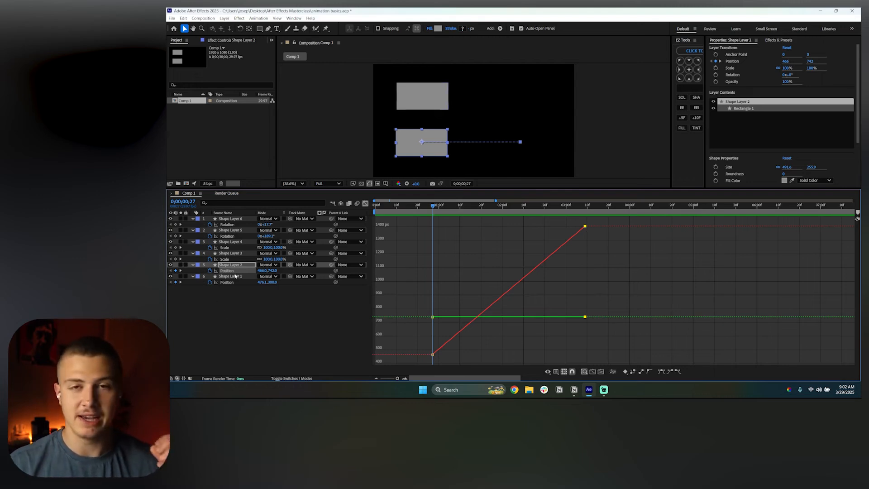
Separate Shape Layer 2's Position into X and Y dimensions, and view the X and Y graphs one at a time
{"action": "right_click", "coordinate": [237, 271]}
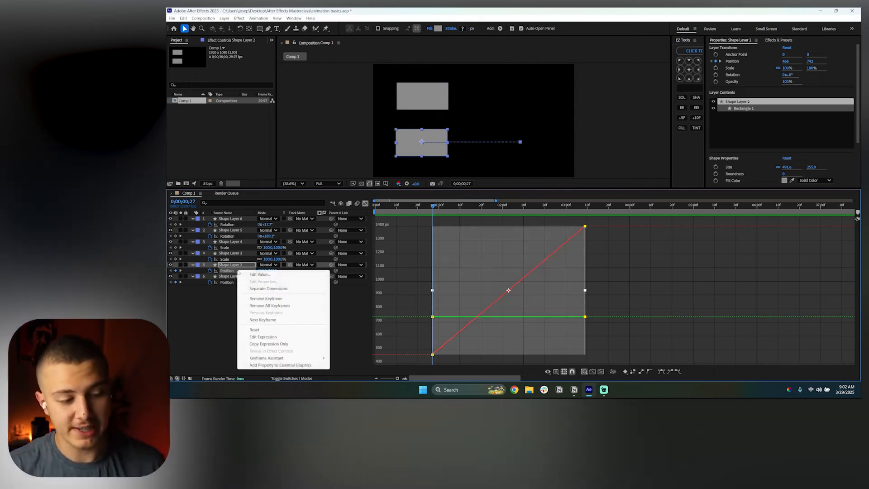
{"action": "left_click", "coordinate": [260, 290]}
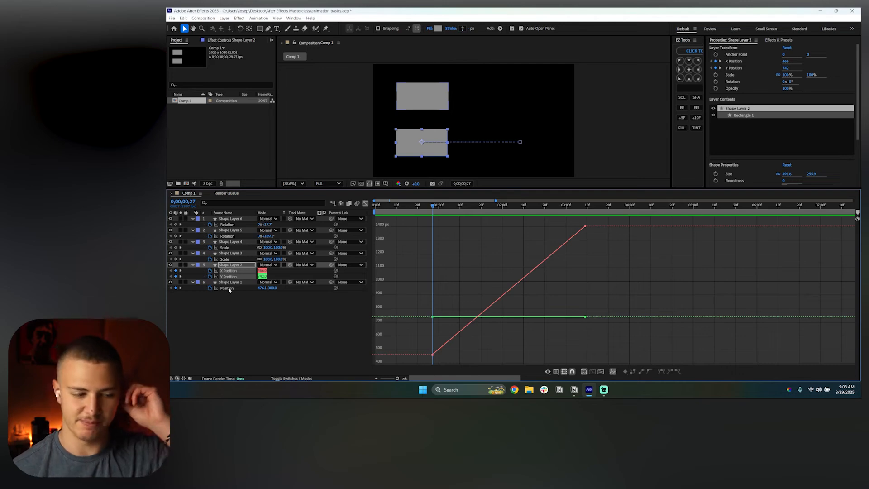
{"action": "left_click", "coordinate": [241, 310]}
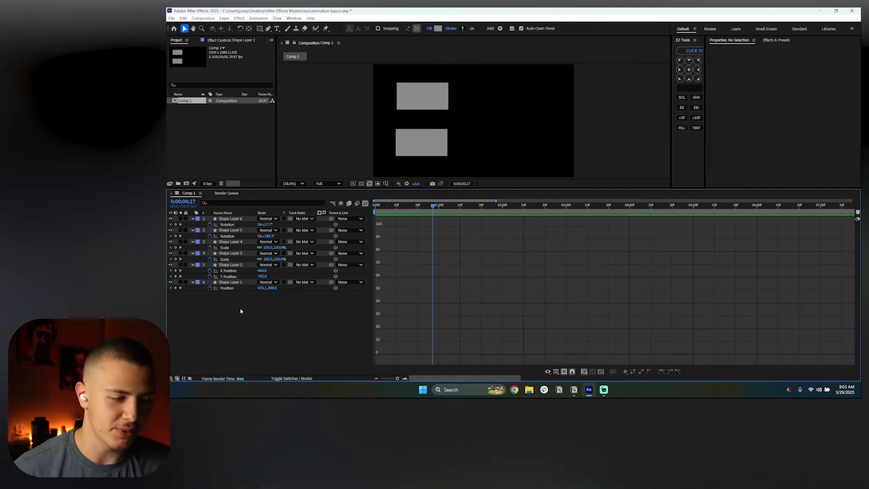
{"action": "left_click", "coordinate": [232, 271]}
{"action": "left_click", "coordinate": [230, 276]}
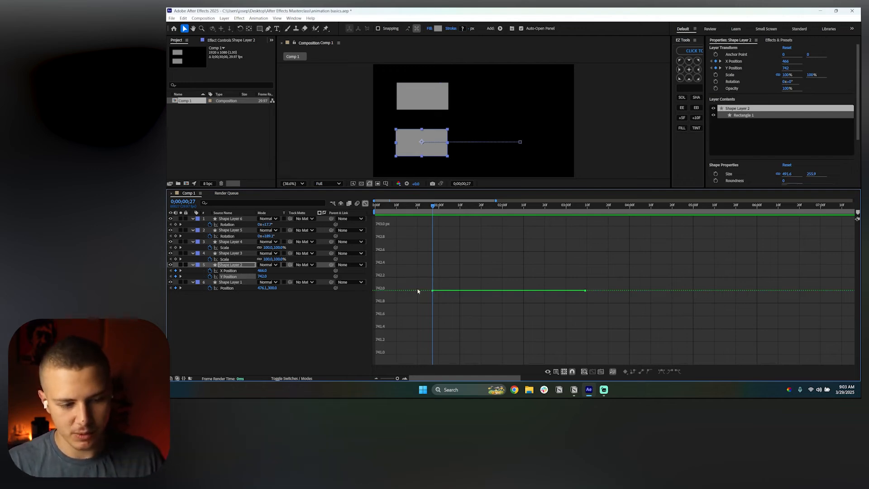
Try moving Shape Layer 2 diagonally up and left at the 0;00;03;09 keyframe, and undo the move
{"action": "left_click_drag", "start_coordinate": [555, 207], "coordinate": [585, 217]}
{"action": "left_click_drag", "start_coordinate": [545, 157], "coordinate": [534, 131]}
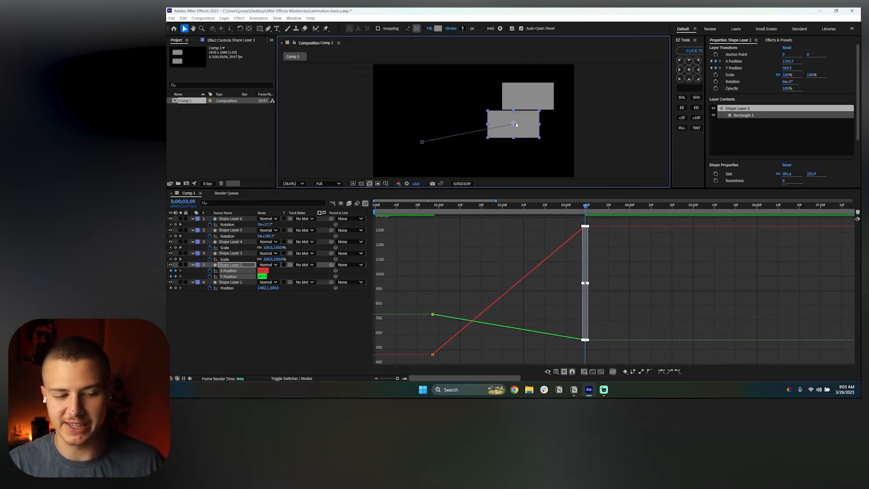
{"action": "key", "text": "ctrl+z"}
Apply Easy Ease to both X Position keyframes of Shape Layer 2 and select the end keyframe to show its handles
{"action": "left_click", "coordinate": [228, 270]}
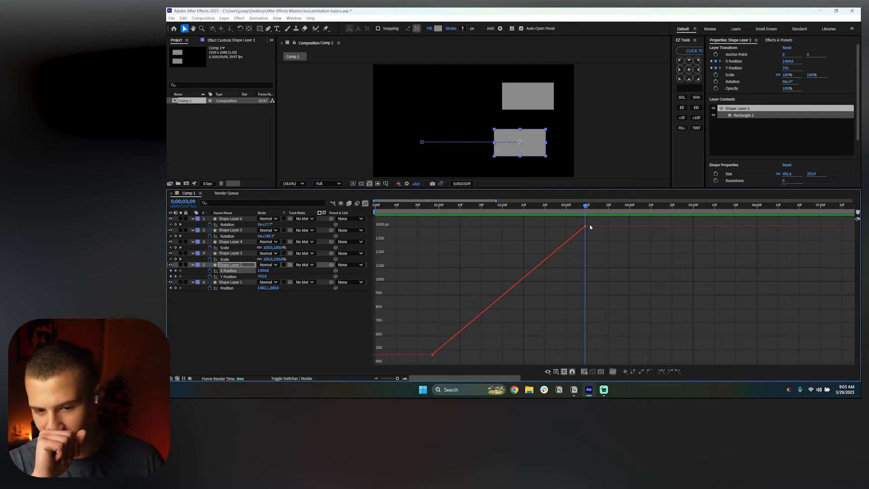
{"action": "left_click_drag", "start_coordinate": [590, 227], "coordinate": [410, 360]}
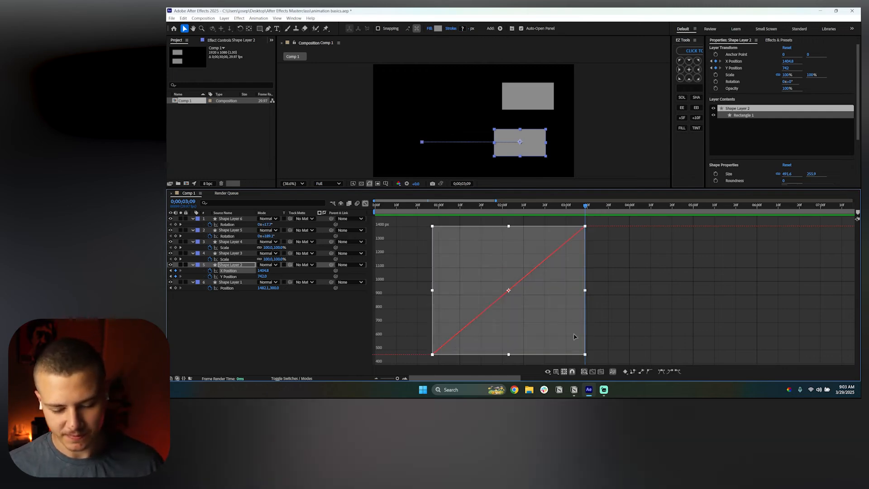
{"action": "key", "text": "F9"}
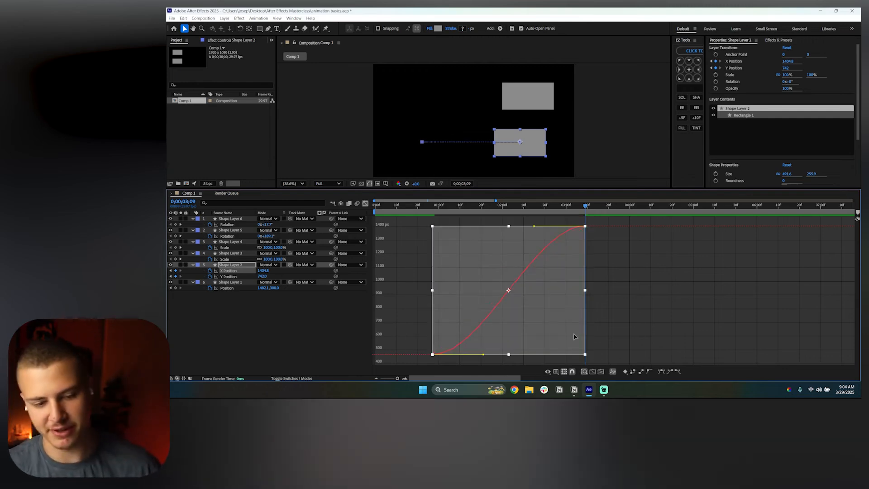
{"action": "left_click", "coordinate": [606, 258]}
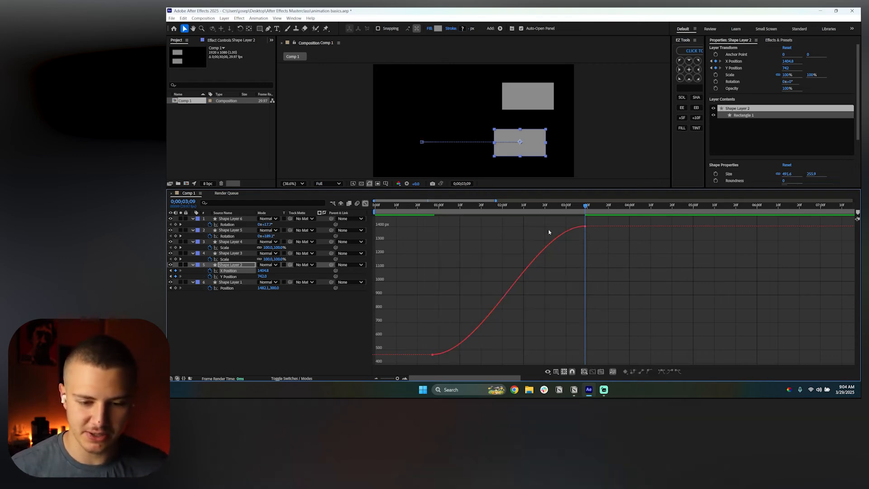
{"action": "left_click", "coordinate": [585, 226]}
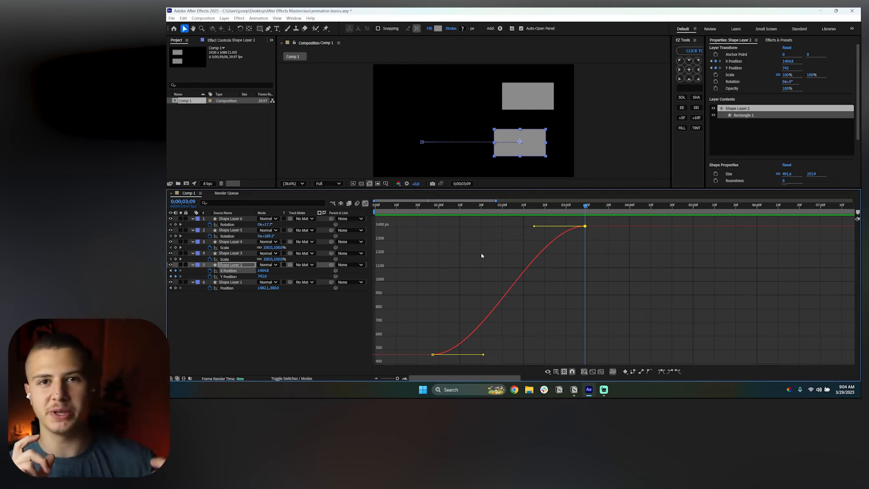
Scrub between the two X Position keyframes to compare the eased curve's slope with the rectangle's speed, ending at 0;00;01;00
{"action": "left_click_drag", "start_coordinate": [425, 210], "coordinate": [585, 207]}
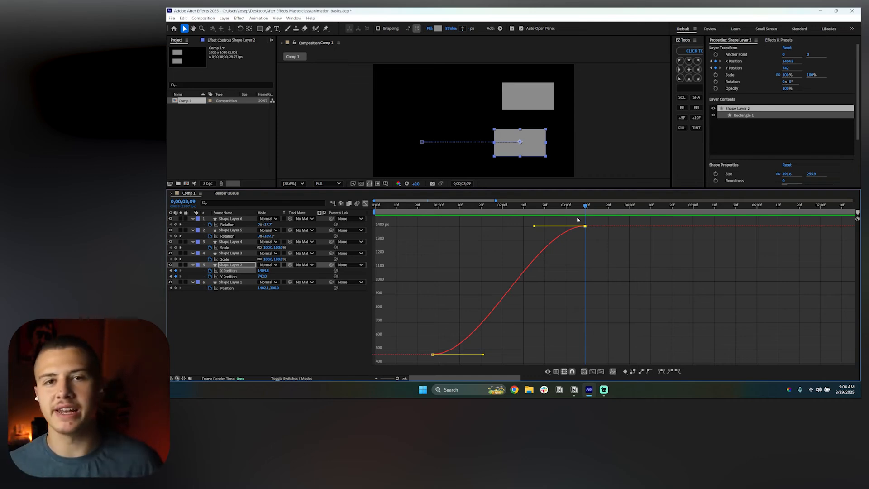
{"action": "left_click", "coordinate": [434, 207]}
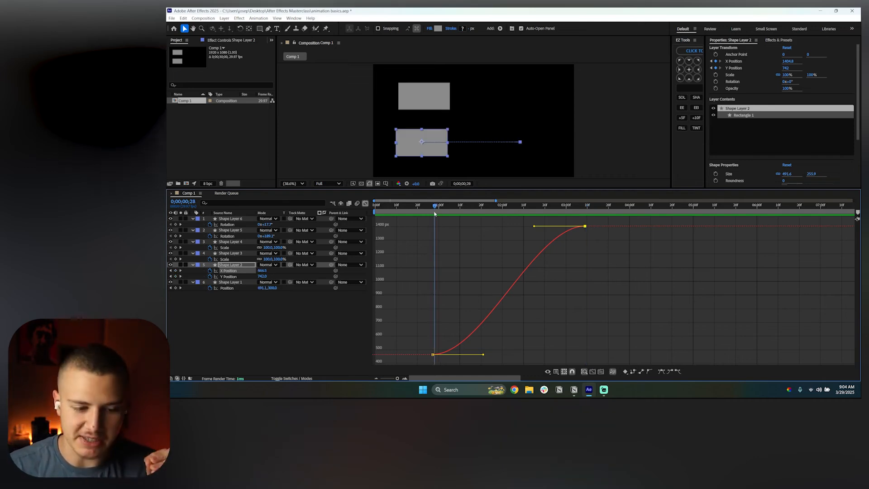
{"action": "left_click_drag", "start_coordinate": [434, 214], "coordinate": [454, 216]}
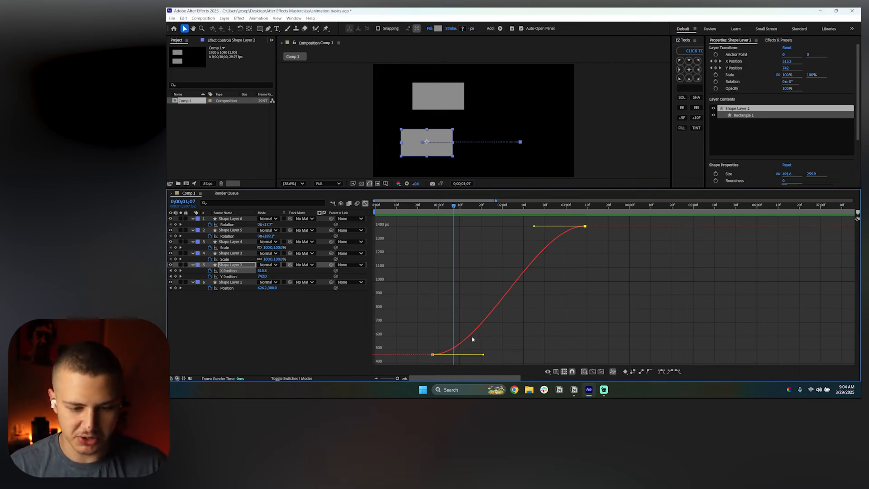
{"action": "left_click_drag", "start_coordinate": [485, 208], "coordinate": [544, 208]}
{"action": "mouse_move", "coordinate": [584, 229]}
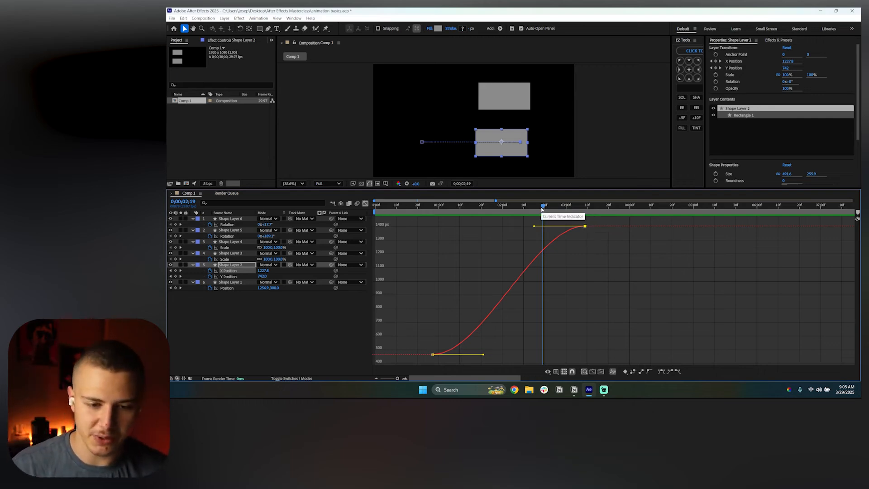
{"action": "left_click_drag", "start_coordinate": [543, 207], "coordinate": [439, 231]}
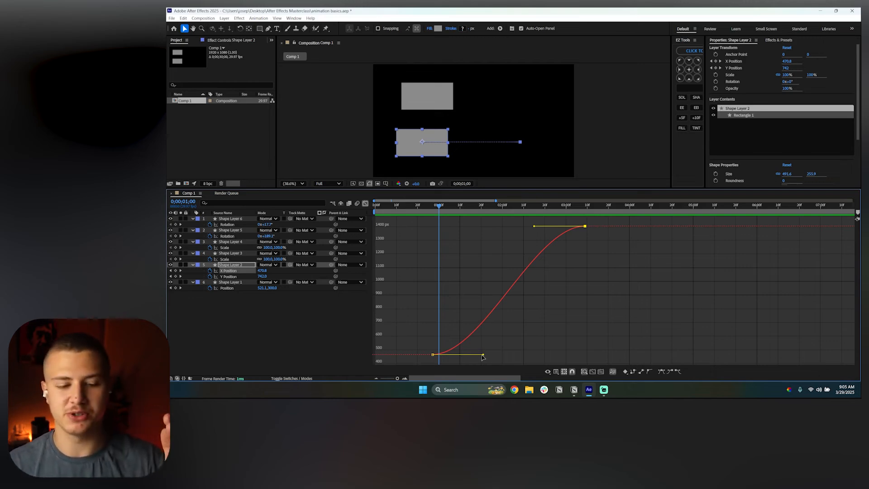
Lengthen the first X Position keyframe's outgoing ease handle horizontally to about 0;00;02;19, and deselect the keyframe
{"action": "left_click_drag", "start_coordinate": [482, 355], "coordinate": [544, 356]}
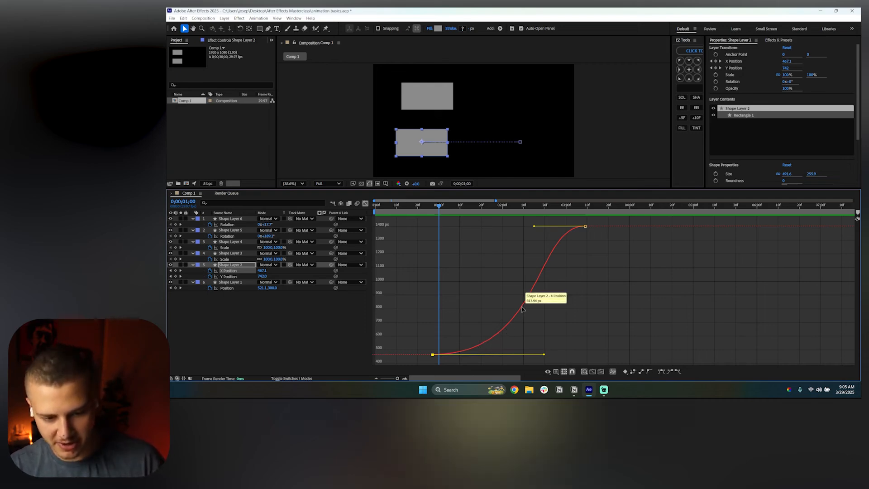
{"action": "left_click", "coordinate": [437, 326]}
Hide Shape Layer 1 and play the animation from 0;00;00;28
{"action": "left_click_drag", "start_coordinate": [439, 209], "coordinate": [434, 209]}
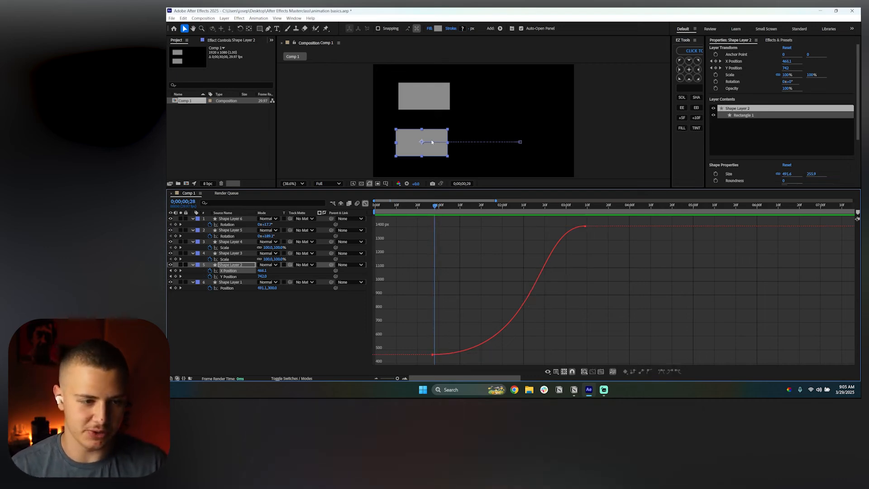
{"action": "left_click", "coordinate": [170, 282]}
{"action": "left_click", "coordinate": [213, 333]}
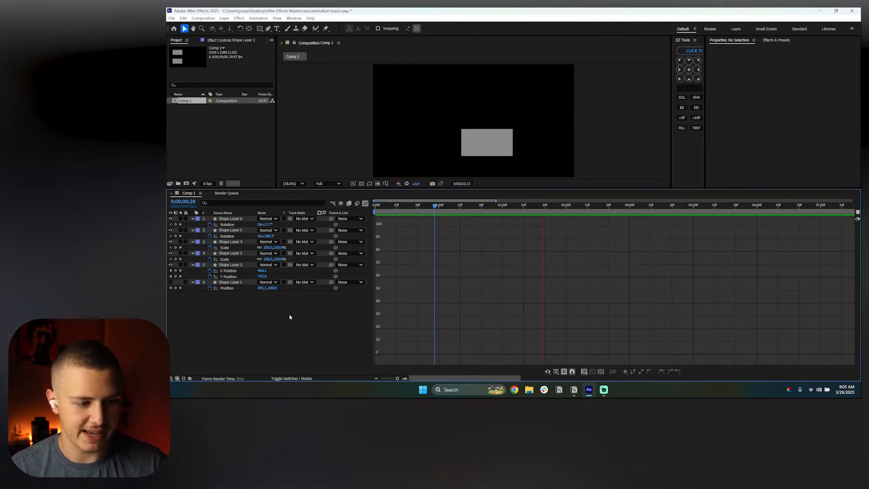
Display Shape Layer 2's X Position graph and scrub from the first keyframe to 0;00;02;26 to examine the movement
{"action": "left_click", "coordinate": [231, 271]}
{"action": "left_click_drag", "start_coordinate": [433, 216], "coordinate": [508, 220]}
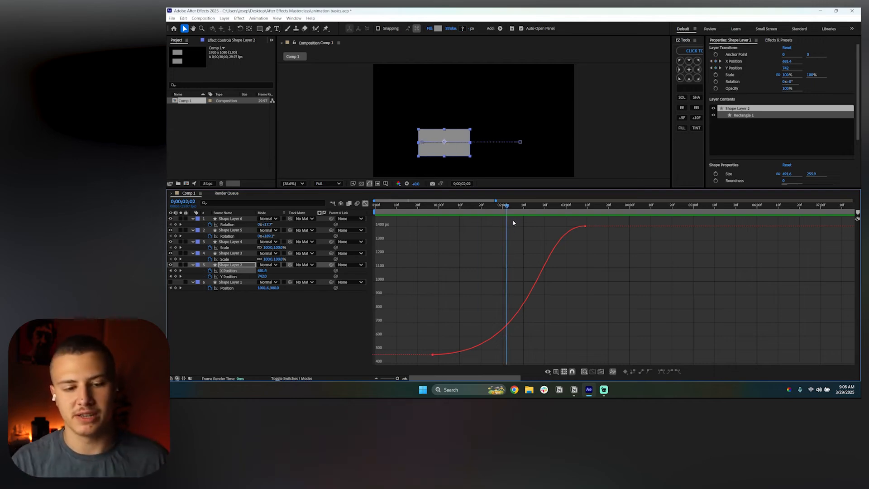
{"action": "left_click_drag", "start_coordinate": [513, 221], "coordinate": [549, 211]}
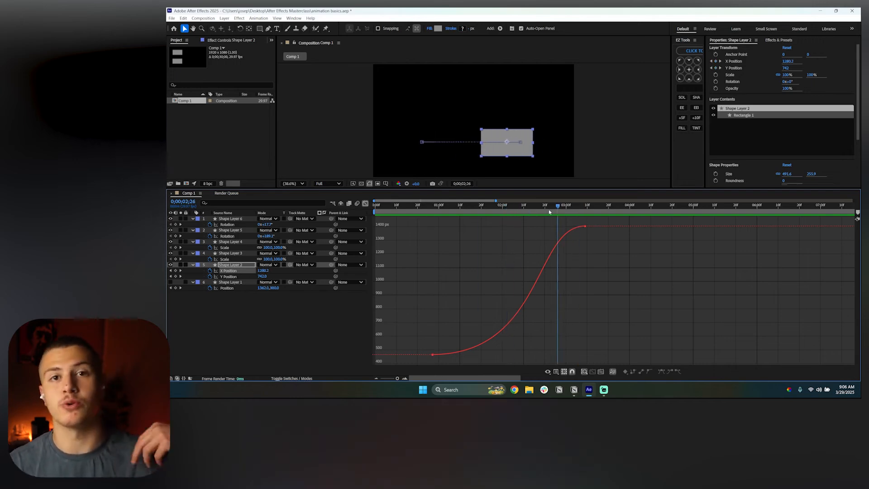
Play the animation from the first X Position keyframe, go to 0;00;01;23, and select the end keyframe
{"action": "left_click", "coordinate": [432, 214]}
{"action": "key", "text": "space"}
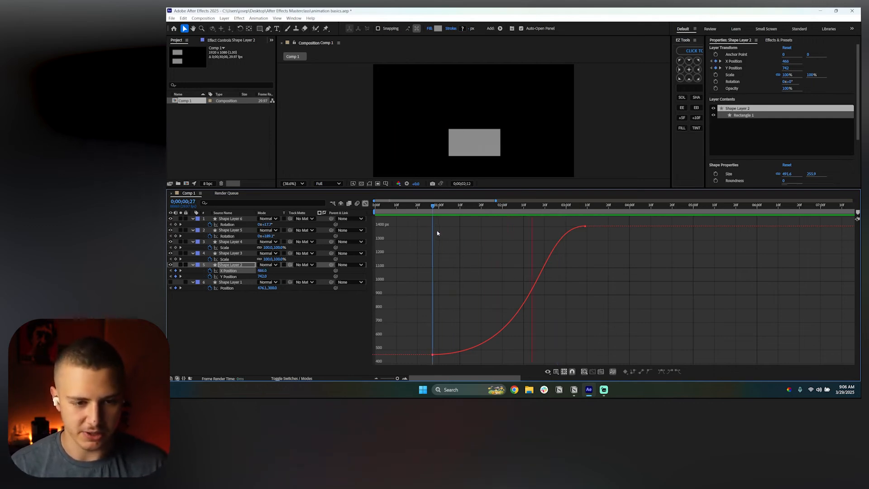
{"action": "key", "text": "space"}
{"action": "left_click", "coordinate": [489, 215]}
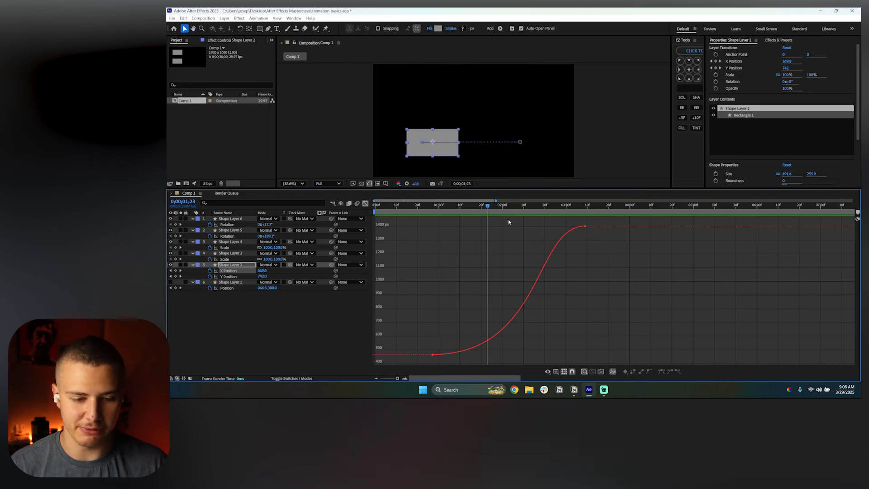
{"action": "left_click", "coordinate": [584, 226]}
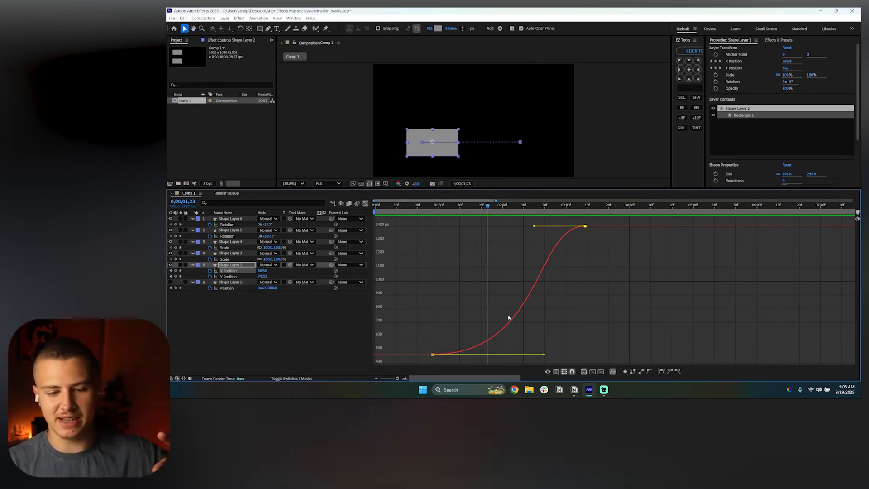
Shorten the first X Position keyframe's outgoing handle to about 0;00;01;13 and lengthen the end keyframe's incoming handle to about 0;00;01;15
{"action": "left_click_drag", "start_coordinate": [544, 355], "coordinate": [466, 356]}
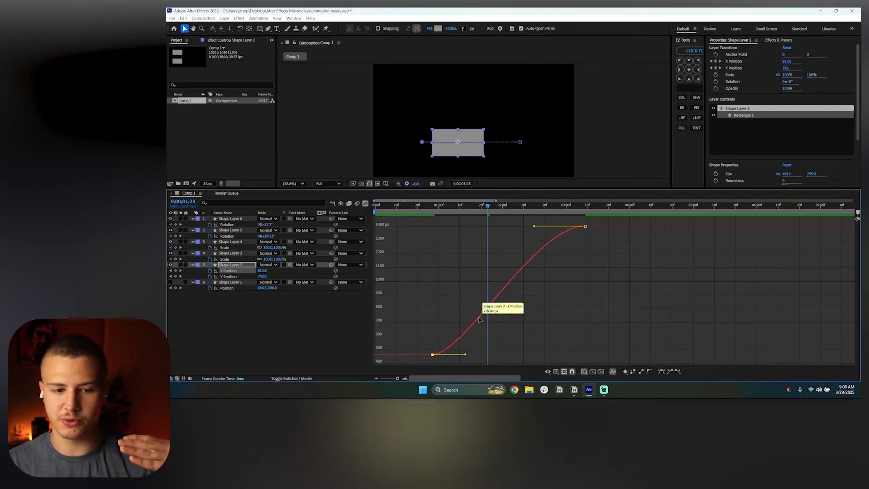
{"action": "left_click_drag", "start_coordinate": [535, 226], "coordinate": [437, 241]}
{"action": "left_click", "coordinate": [522, 325]}
Play the animation with the long ease-out, and go to 0;00;01;10
{"action": "key", "text": "space"}
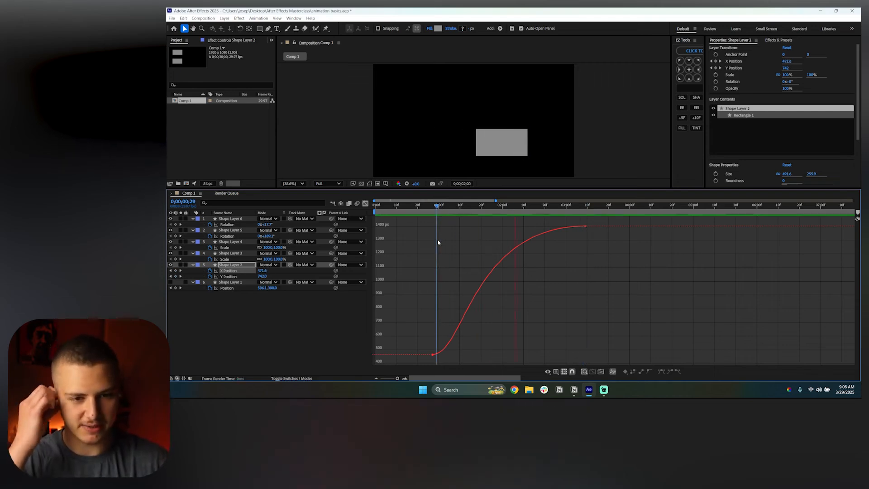
{"action": "key", "text": "space"}
{"action": "left_click", "coordinate": [461, 212]}
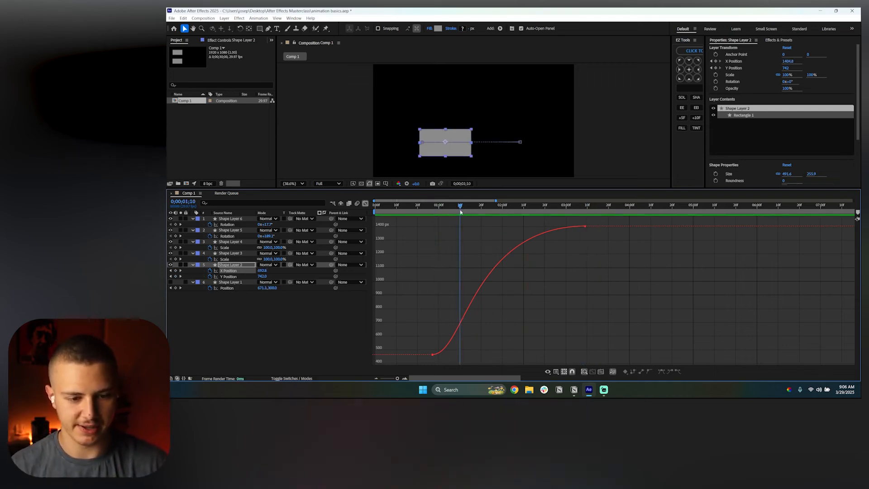
Lengthen the first X Position keyframe's outgoing handle horizontally to about 0;00;02;16, and deselect the keyframe
{"action": "left_click", "coordinate": [505, 250]}
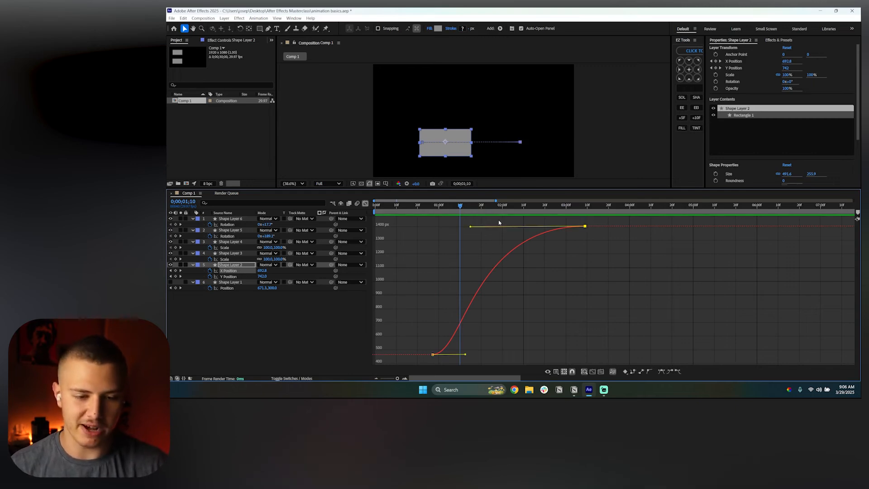
{"action": "left_click_drag", "start_coordinate": [466, 355], "coordinate": [541, 354]}
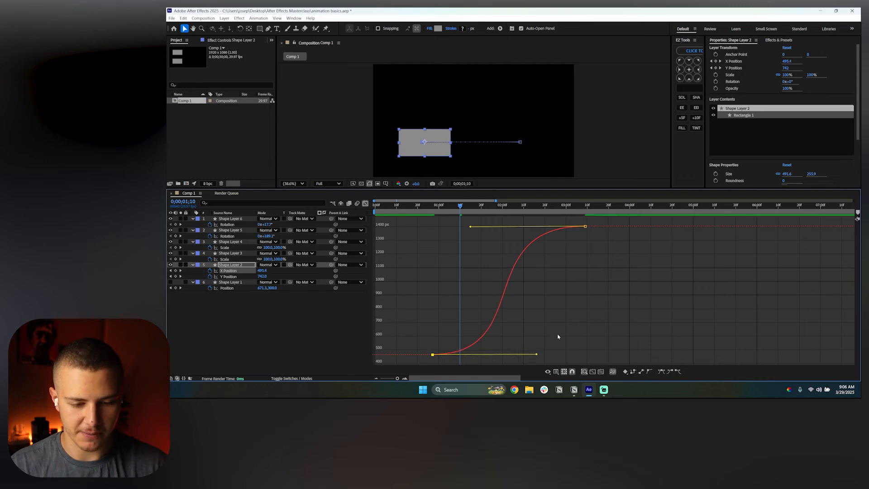
{"action": "left_click", "coordinate": [534, 335]}
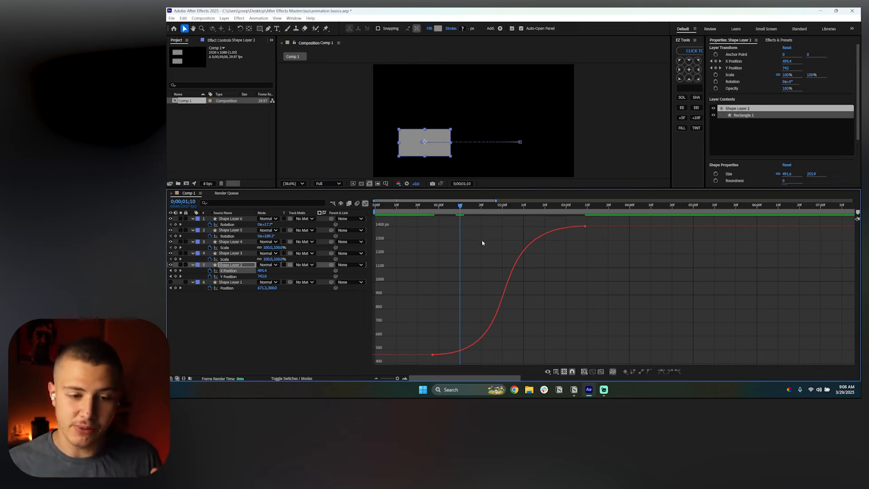
Scrub through the steep middle of the X Position curve between 0;00;01;23 and 0;00;02;11 to examine the speed change
{"action": "left_click_drag", "start_coordinate": [486, 209], "coordinate": [496, 211]}
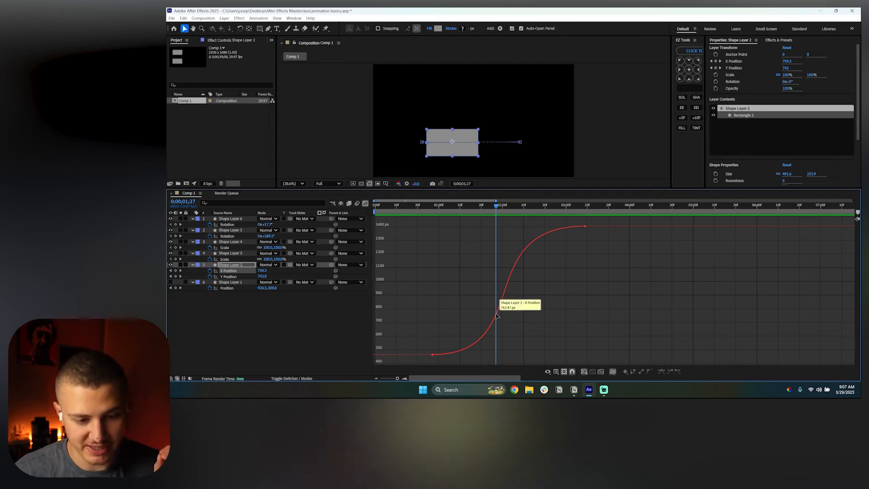
{"action": "mouse_move", "coordinate": [497, 211]}
{"action": "left_mouse_down"}
{"action": "mouse_move", "coordinate": [451, 215]}
{"action": "mouse_move", "coordinate": [488, 218]}
{"action": "left_mouse_up"}
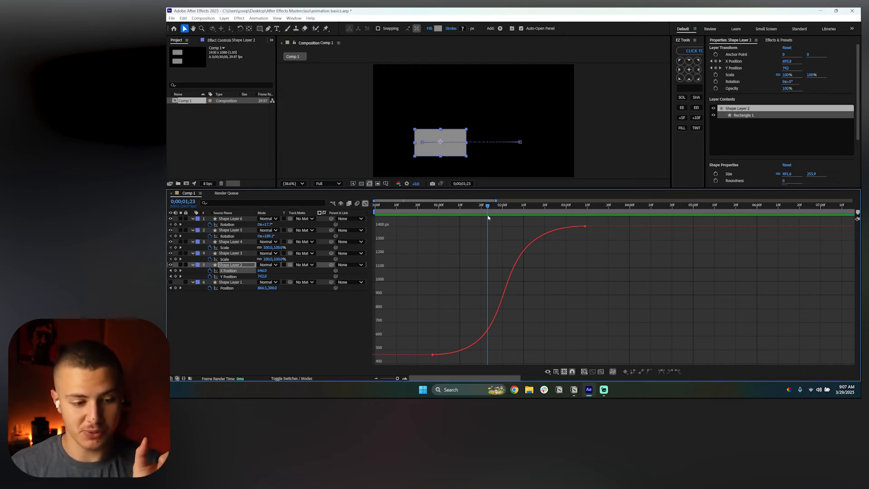
{"action": "left_click_drag", "start_coordinate": [489, 217], "coordinate": [523, 223]}
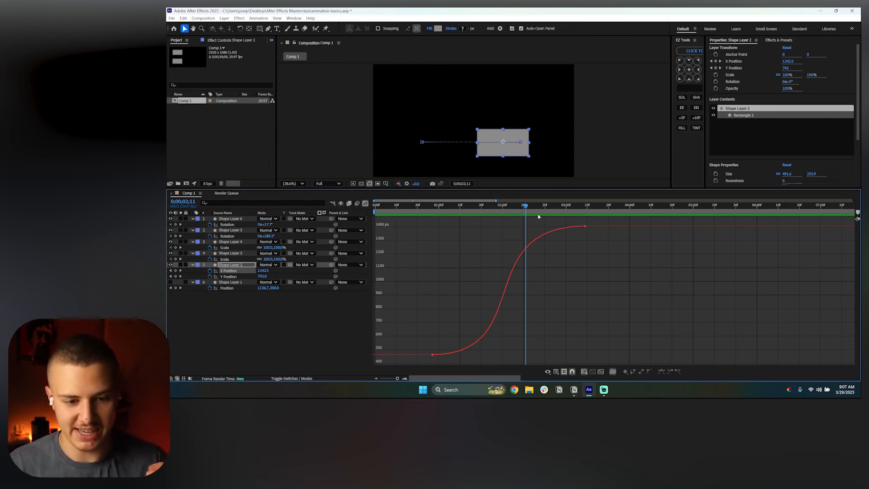
Play the animation from the first X Position keyframe, and go to 0;00;00;29
{"action": "key", "text": "space"}
{"action": "left_click_drag", "start_coordinate": [424, 249], "coordinate": [432, 249]}
{"action": "key", "text": "space"}
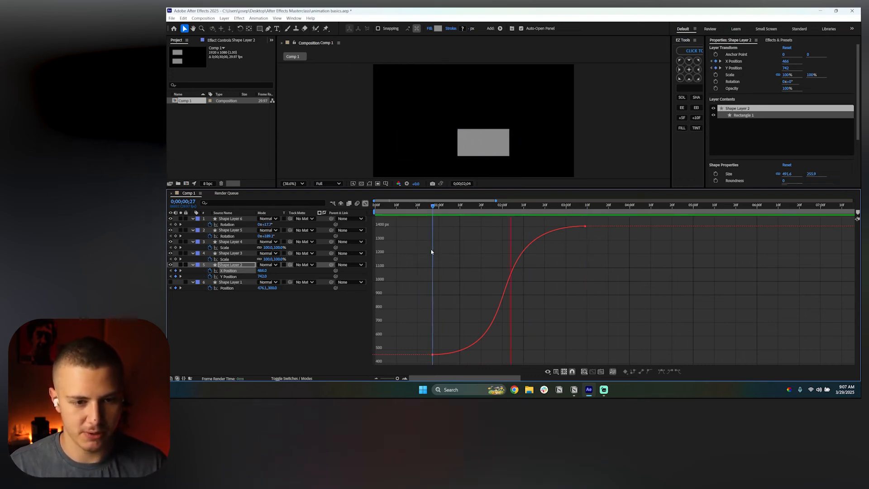
{"action": "key", "text": "space"}
{"action": "left_click", "coordinate": [451, 206]}
{"action": "left_click_drag", "start_coordinate": [451, 206], "coordinate": [436, 206]}
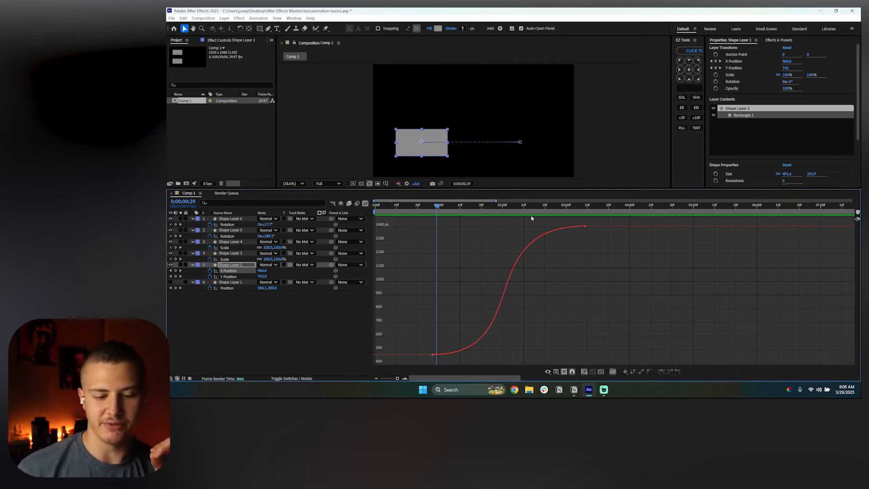
Pull the first X Position keyframe's outgoing handle below its value to about 150 px, keeping it near 0;00;02;16
{"action": "left_click_drag", "start_coordinate": [430, 349], "coordinate": [446, 365]}
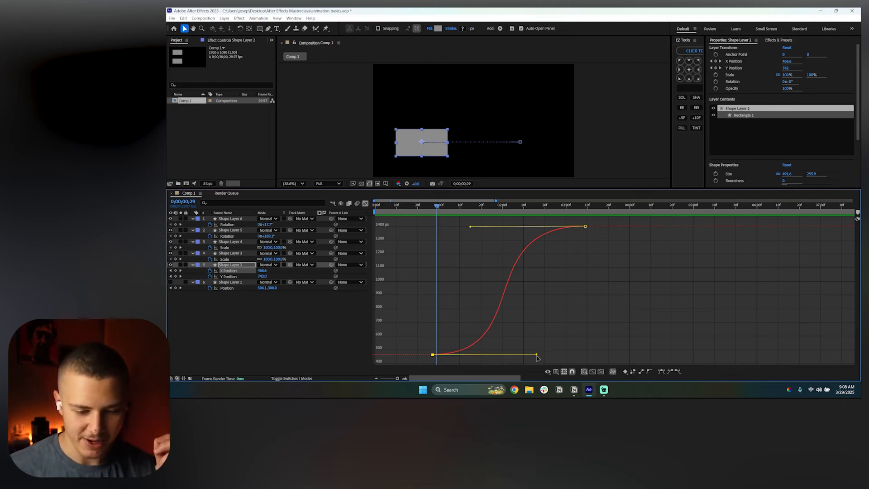
{"action": "mouse_move", "coordinate": [539, 355]}
{"action": "left_mouse_down"}
{"action": "mouse_move", "coordinate": [537, 375]}
{"action": "mouse_move", "coordinate": [537, 339]}
{"action": "left_mouse_up"}
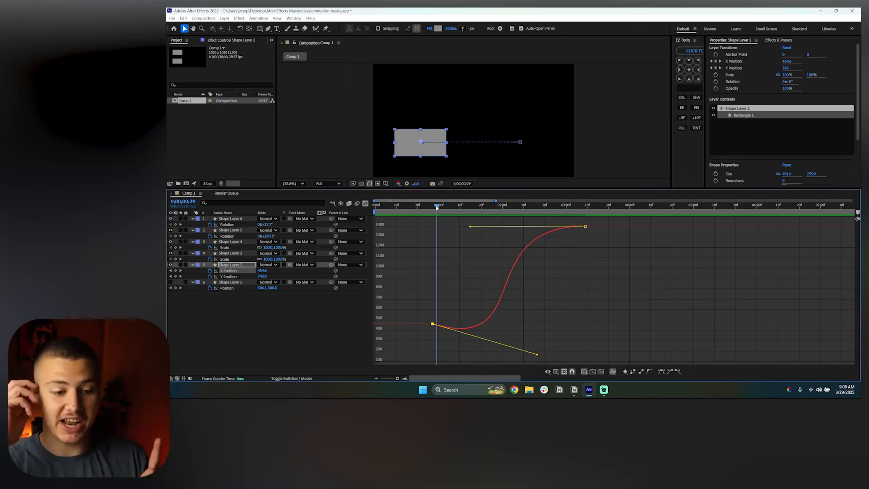
{"action": "left_click", "coordinate": [617, 304]}
Play the animation from 0;00;00;12 to preview the backward wind-up at the start
{"action": "key", "text": "space"}
{"action": "left_click_drag", "start_coordinate": [435, 206], "coordinate": [400, 210]}
{"action": "key", "text": "space"}
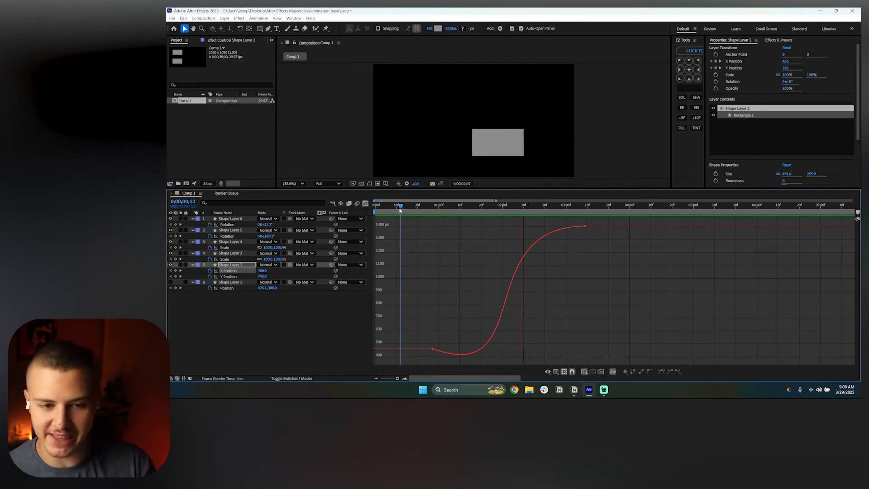
{"action": "key", "text": "space"}
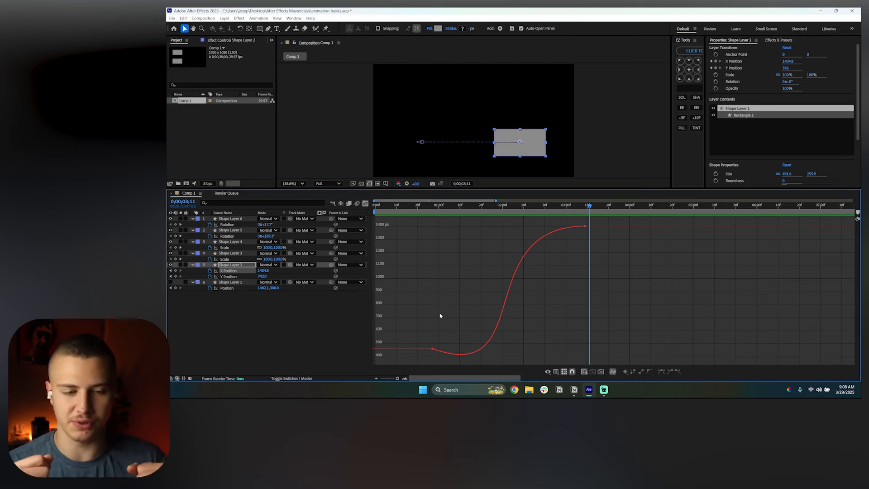
Raise the end X Position keyframe's incoming handle above its value for an overshoot, and play from 0;00;00;27
{"action": "left_click_drag", "start_coordinate": [431, 204], "coordinate": [433, 212]}
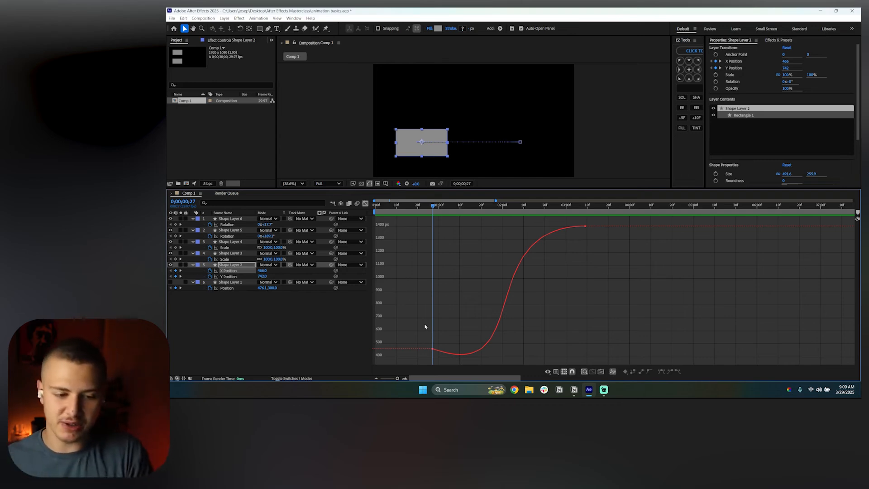
{"action": "left_click_drag", "start_coordinate": [594, 221], "coordinate": [576, 234]}
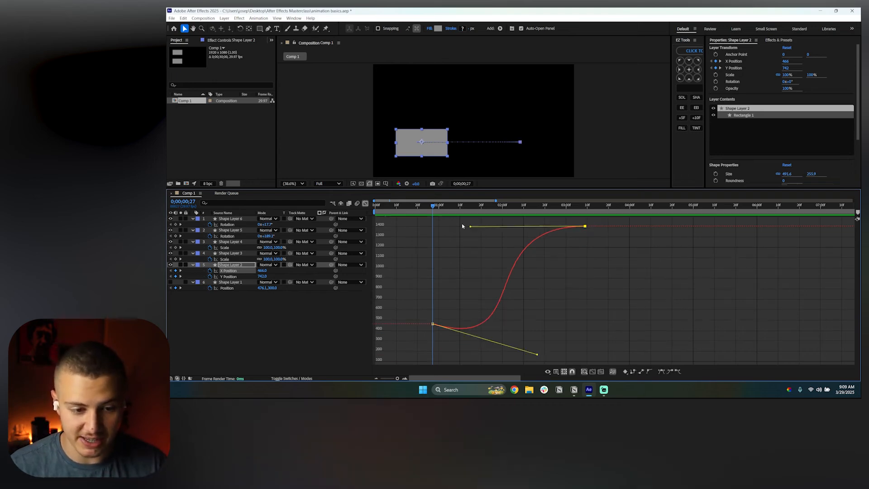
{"action": "left_click_drag", "start_coordinate": [471, 227], "coordinate": [432, 267]}
{"action": "left_click", "coordinate": [508, 221]}
{"action": "key", "text": "space"}
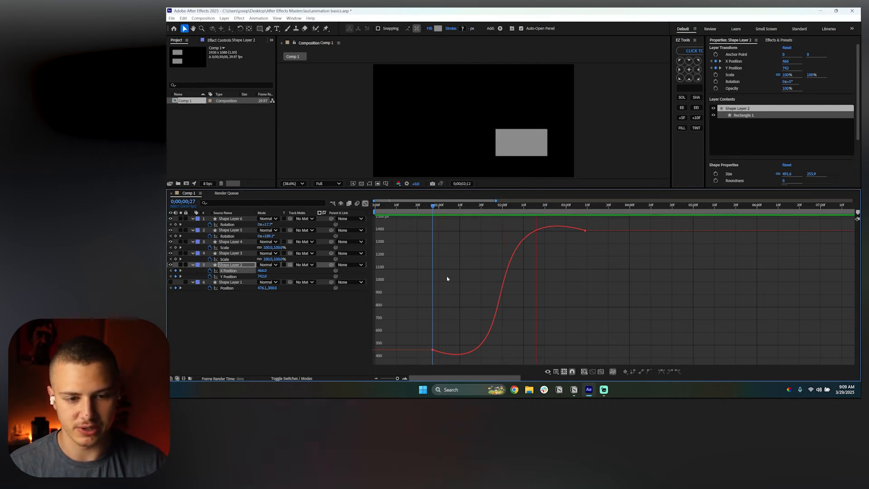
Lengthen the end keyframe's incoming handle and the first keyframe's outgoing handle to steepen the middle of the X Position curve
{"action": "left_click", "coordinate": [585, 231]}
{"action": "left_click_drag", "start_coordinate": [461, 228], "coordinate": [432, 226]}
{"action": "left_click_drag", "start_coordinate": [537, 356], "coordinate": [578, 355]}
{"action": "left_click", "coordinate": [524, 299]}
Play the animation from 0;00;00;26 to preview the steeper wind-up and overshoot
{"action": "left_click", "coordinate": [430, 212]}
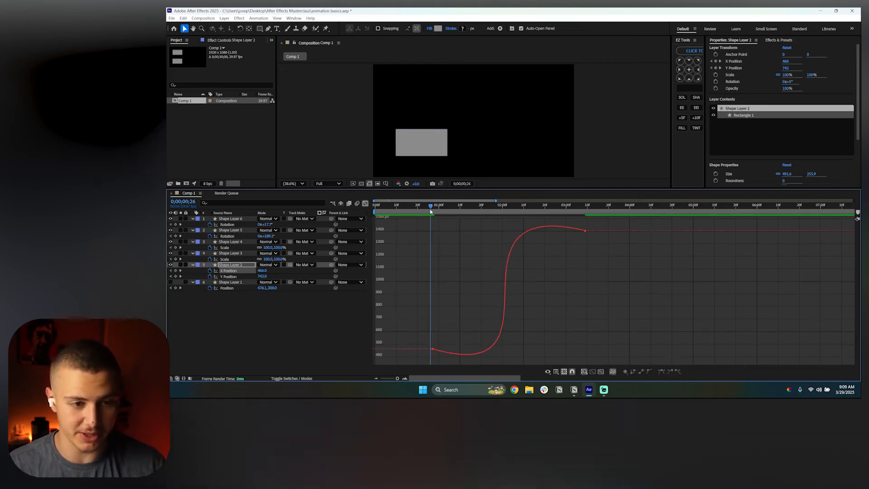
{"action": "key", "text": "space"}
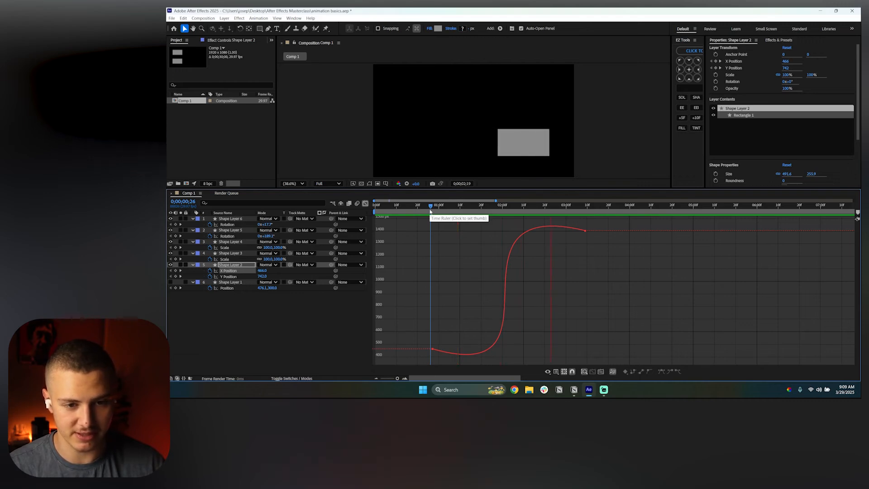
{"action": "key", "text": "space"}
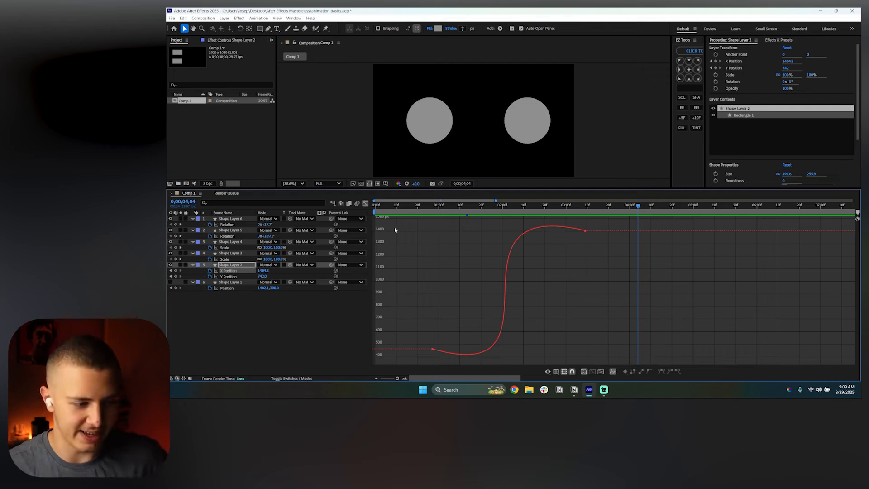
Display Shape Layer 1's Position graph, go to 0;00;01;11, and make the layer visible
{"action": "left_click", "coordinate": [232, 283]}
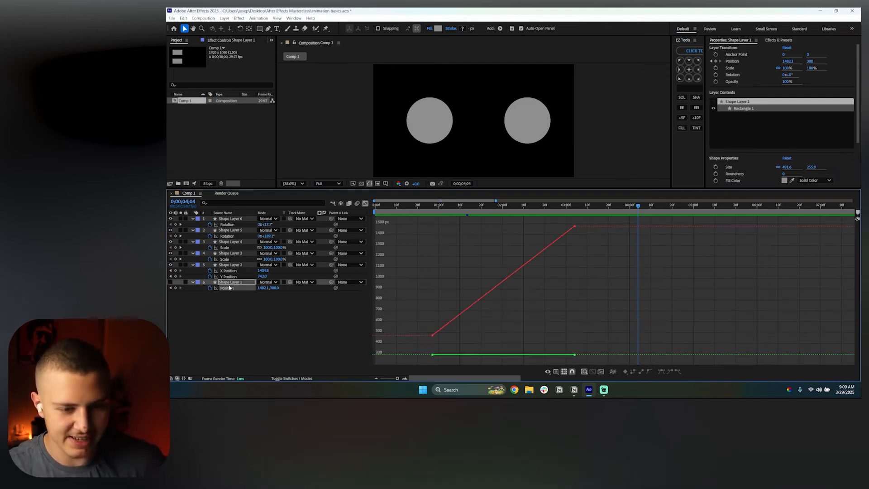
{"action": "left_click", "coordinate": [462, 211]}
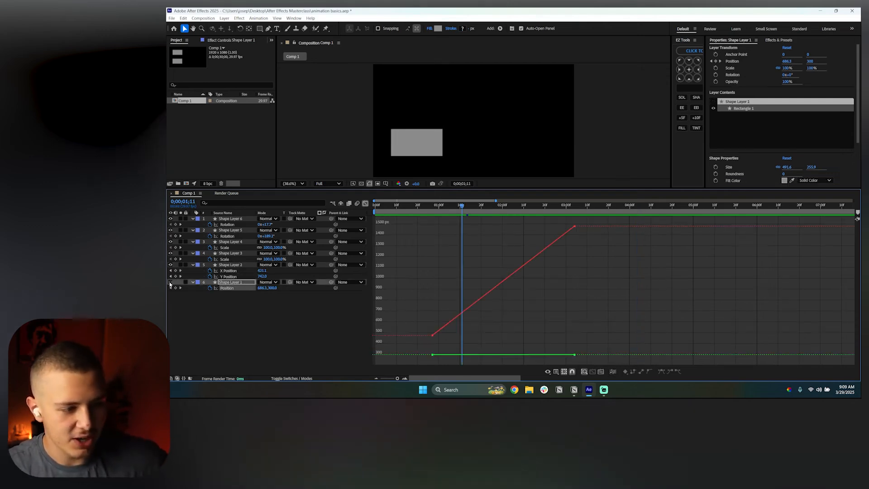
{"action": "left_click", "coordinate": [171, 283]}
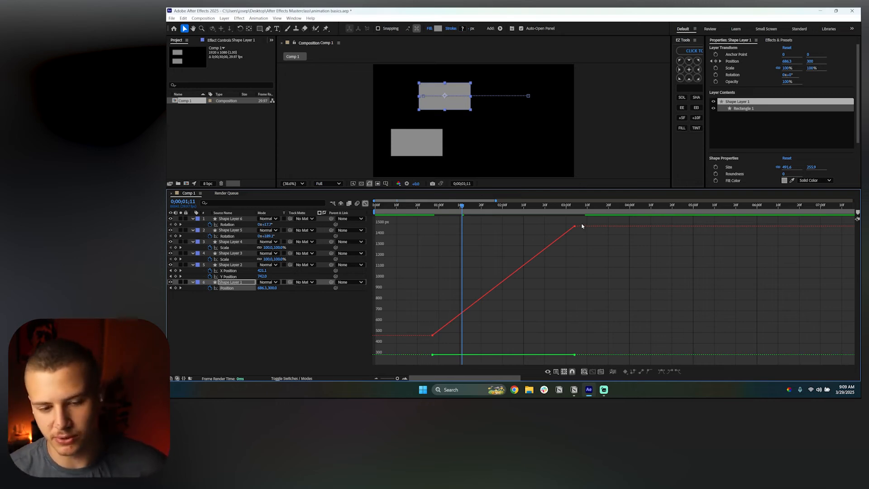
Apply Easy Ease to Shape Layer 1's start and end Position keyframes
{"action": "left_click_drag", "start_coordinate": [582, 225], "coordinate": [417, 346]}
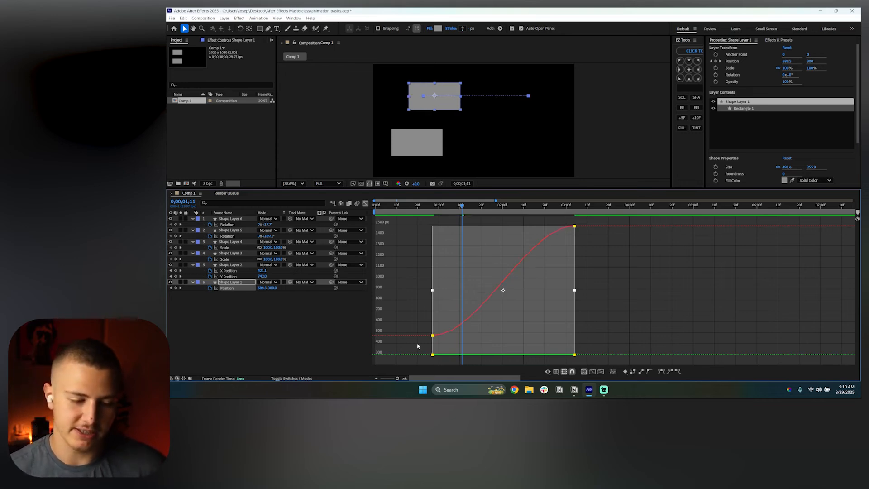
{"action": "left_click_drag", "start_coordinate": [583, 219], "coordinate": [415, 347]}
{"action": "left_click", "coordinate": [574, 226]}
{"action": "left_click_drag", "start_coordinate": [588, 223], "coordinate": [414, 353]}
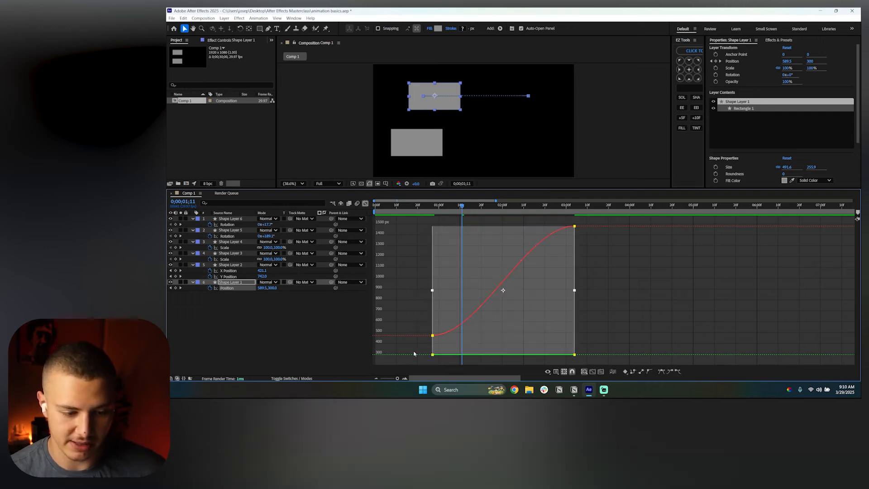
Try separating Shape Layer 1's Position dimensions and viewing the Y Position graph, and undo the separation
{"action": "left_click", "coordinate": [614, 371]}
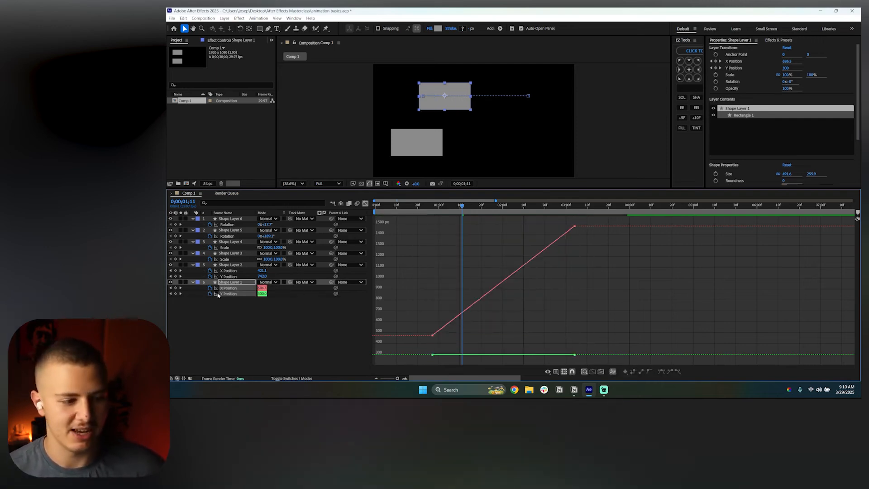
{"action": "left_click", "coordinate": [231, 320]}
{"action": "left_click", "coordinate": [235, 293]}
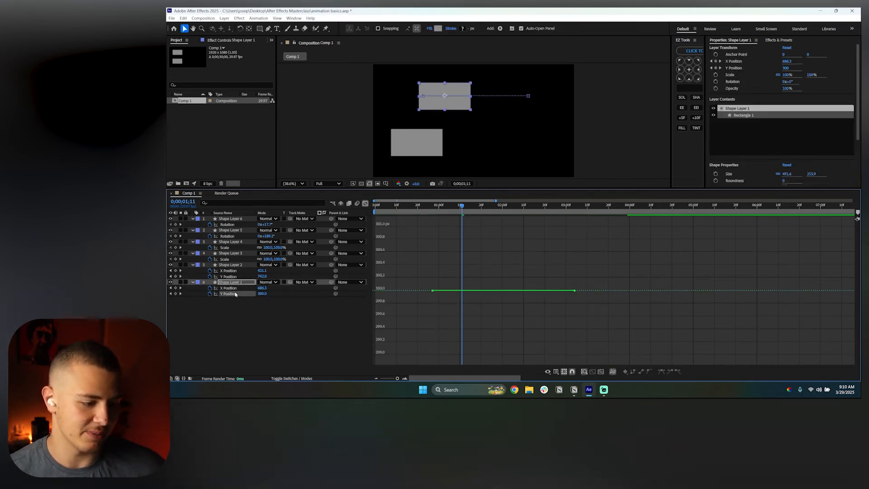
{"action": "key", "text": "ctrl+z"}
Separate Shape Layer 1's Position dimensions and apply Easy Ease to both X Position keyframes
{"action": "right_click", "coordinate": [230, 288]}
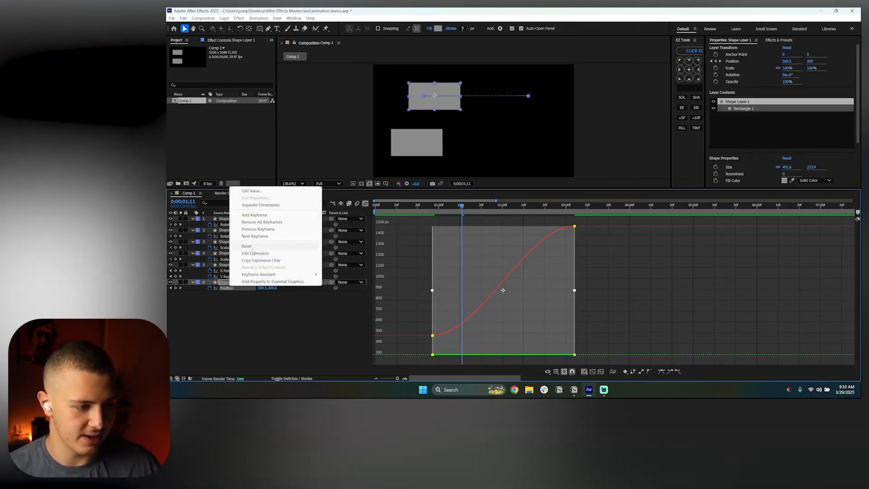
{"action": "left_click", "coordinate": [260, 205]}
{"action": "left_click_drag", "start_coordinate": [585, 221], "coordinate": [429, 342]}
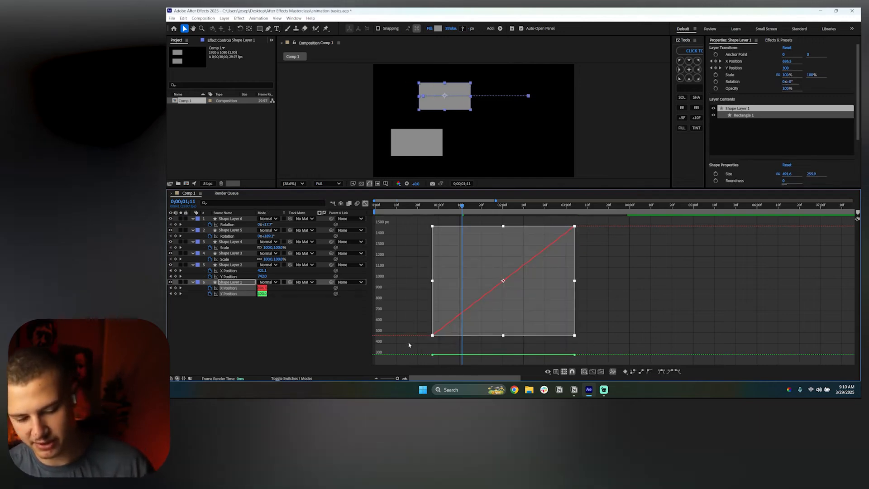
{"action": "key", "text": "F9"}
{"action": "left_click", "coordinate": [683, 291]}
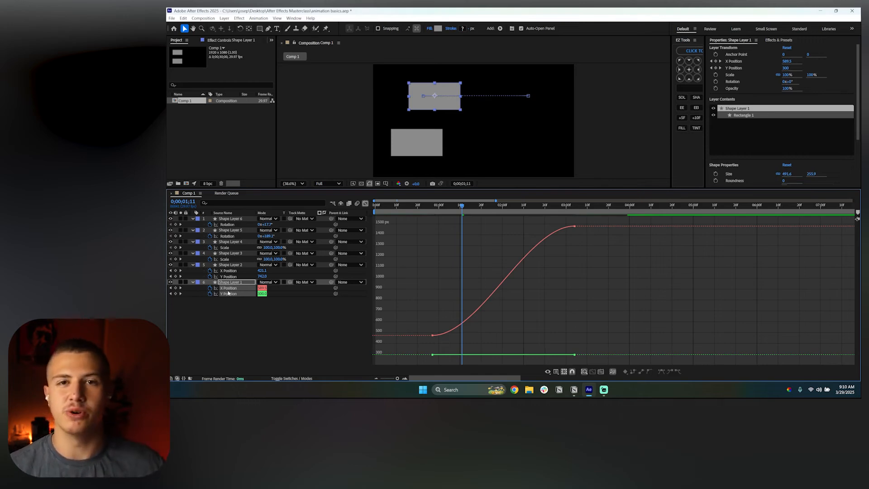
Lengthen Shape Layer 1's end X Position keyframe's incoming handle to about 0;00;00;28, and play the animation
{"action": "left_click_drag", "start_coordinate": [418, 321], "coordinate": [456, 351]}
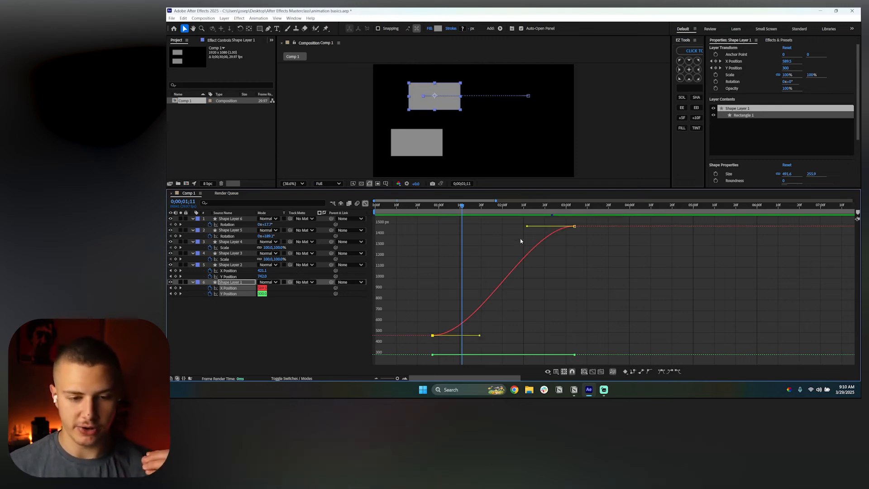
{"action": "left_click_drag", "start_coordinate": [527, 227], "coordinate": [439, 209]}
{"action": "left_click", "coordinate": [475, 260]}
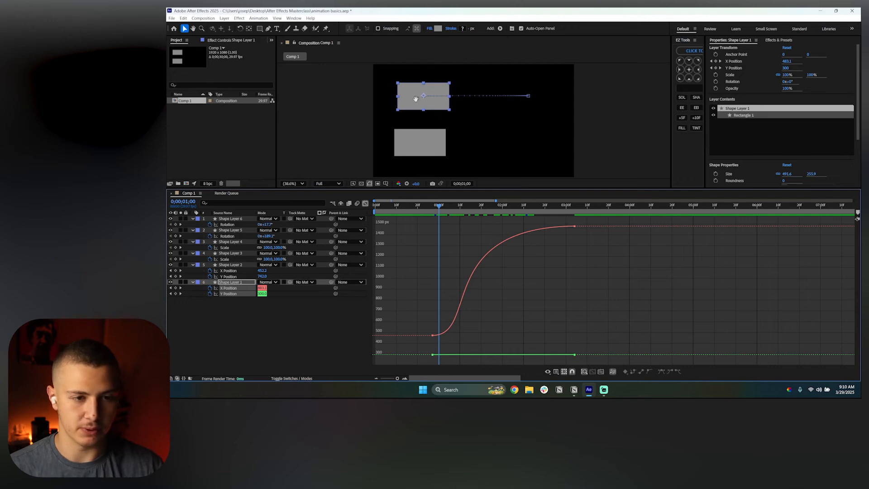
{"action": "key", "text": "space"}
{"action": "key", "text": "space"}
Shorten Shape Layer 1's end X Position keyframe's incoming handle to about 0;00;02;14
{"action": "left_click_drag", "start_coordinate": [422, 323], "coordinate": [459, 350]}
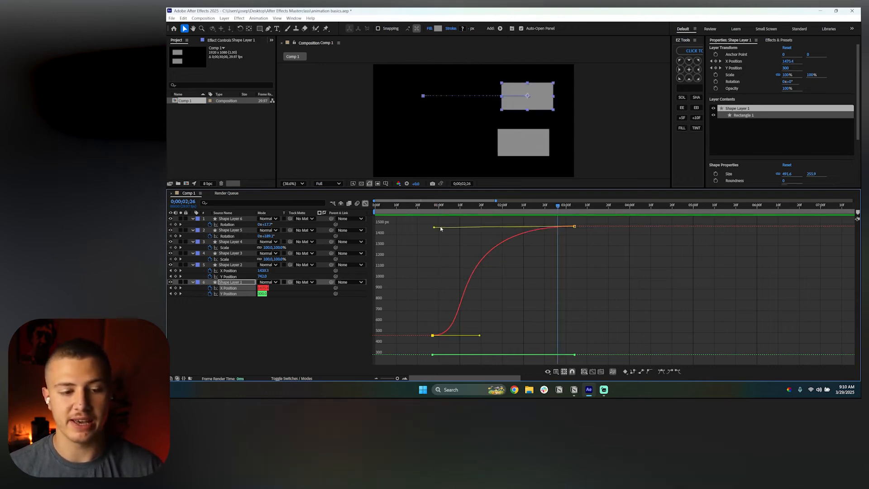
{"action": "left_click_drag", "start_coordinate": [432, 229], "coordinate": [532, 226]}
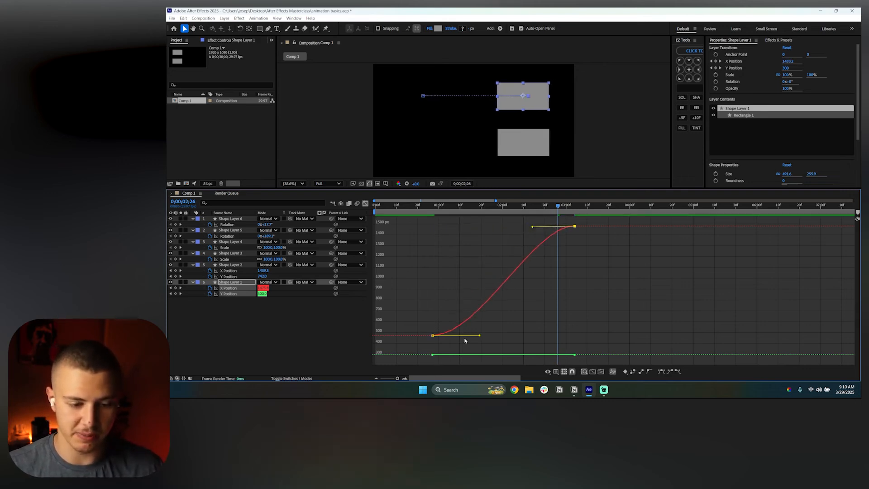
Lengthen Shape Layer 1's start X Position keyframe's outgoing handle nearly to the end keyframe, and play the animation
{"action": "left_click_drag", "start_coordinate": [480, 337], "coordinate": [572, 335]}
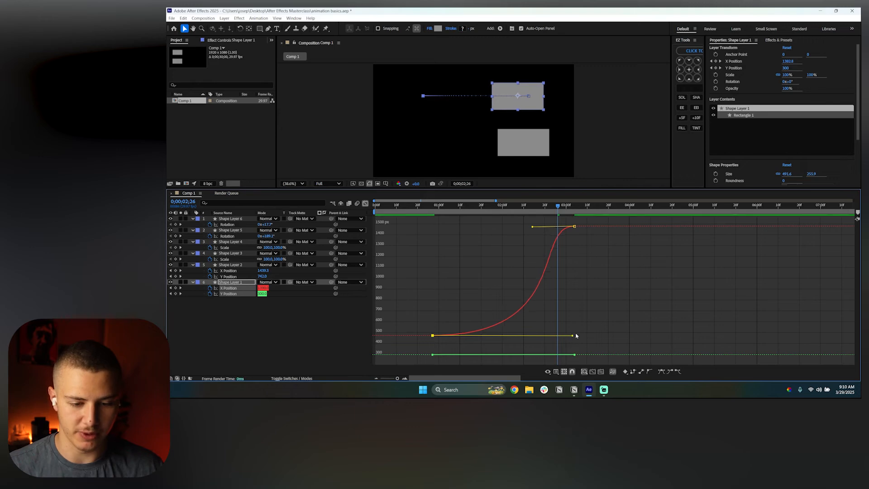
{"action": "left_click", "coordinate": [434, 209]}
{"action": "key", "text": "space"}
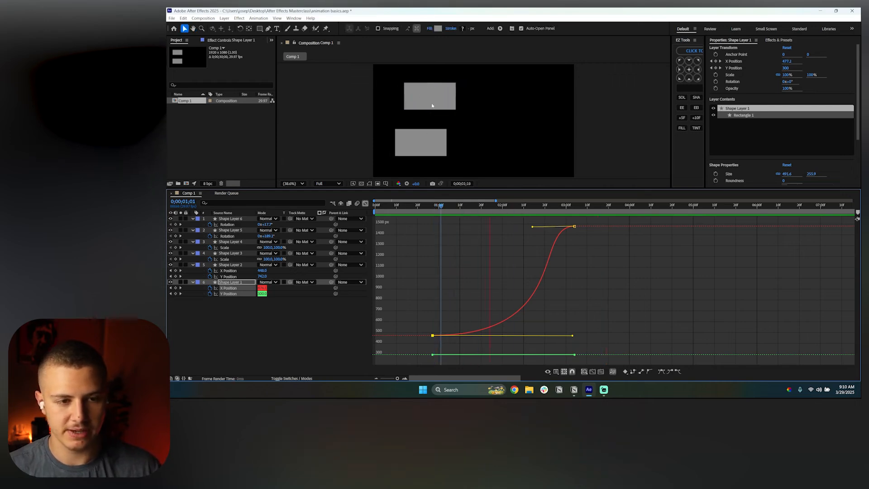
{"action": "key", "text": "space"}
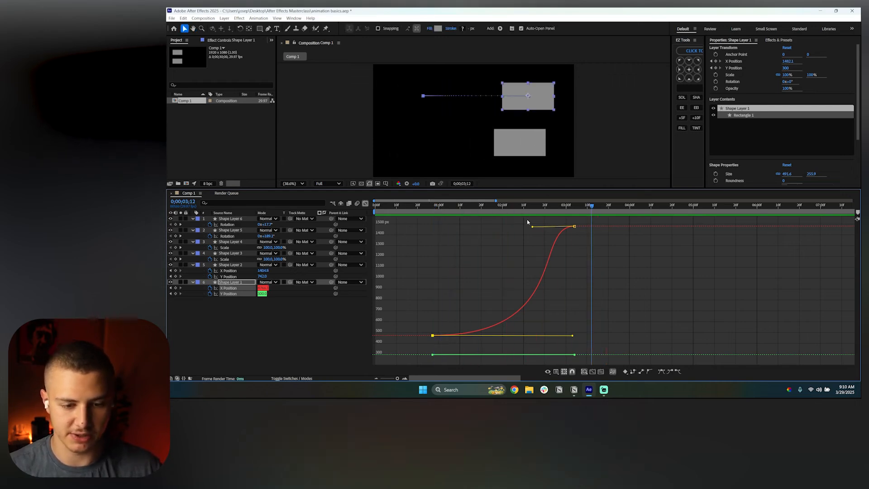
Shorten Shape Layer 1's start X Position handle to about 0;00;02;12, lengthen the end handle to about 0;00;00;29, and play the animation
{"action": "left_click_drag", "start_coordinate": [574, 339], "coordinate": [529, 338]}
{"action": "mouse_move", "coordinate": [531, 228]}
{"action": "left_mouse_down"}
{"action": "mouse_move", "coordinate": [463, 226]}
{"action": "mouse_move", "coordinate": [470, 227]}
{"action": "mouse_move", "coordinate": [437, 211]}
{"action": "left_mouse_up"}
{"action": "left_click", "coordinate": [575, 226]}
{"action": "left_click", "coordinate": [571, 279]}
{"action": "key", "text": "space"}
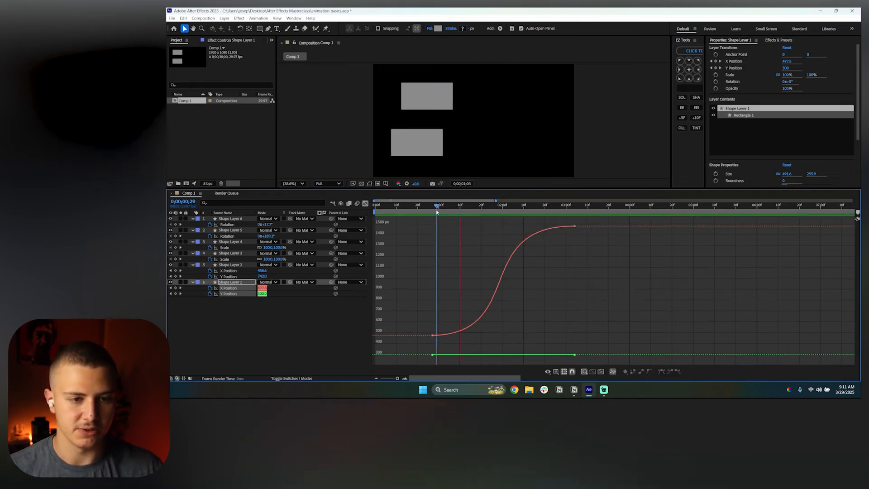
{"action": "key", "text": "space"}
Display the Scale value graphs of Shape Layers 4 and 3, with the current time at 0;00;05;16
{"action": "key", "text": "shift+F3"}
{"action": "key", "text": "minus"}
{"action": "key", "text": "minus"}
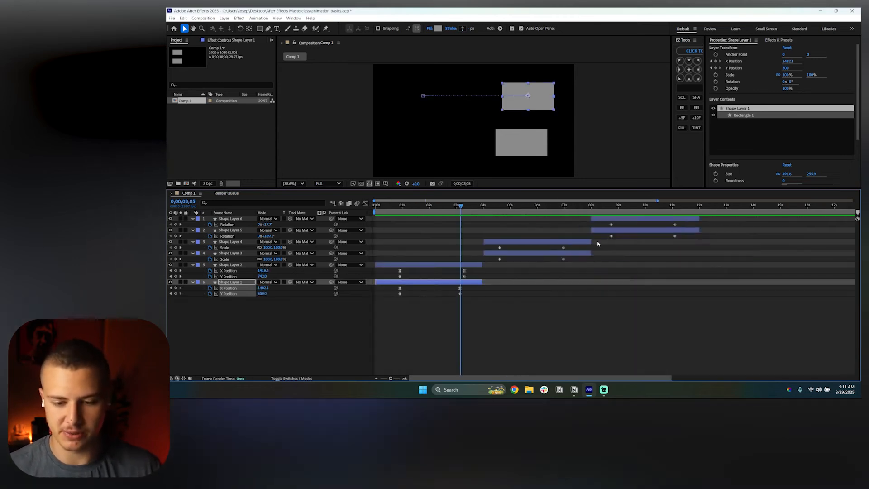
{"action": "left_click", "coordinate": [525, 207]}
{"action": "left_click_drag", "start_coordinate": [489, 246], "coordinate": [502, 261]}
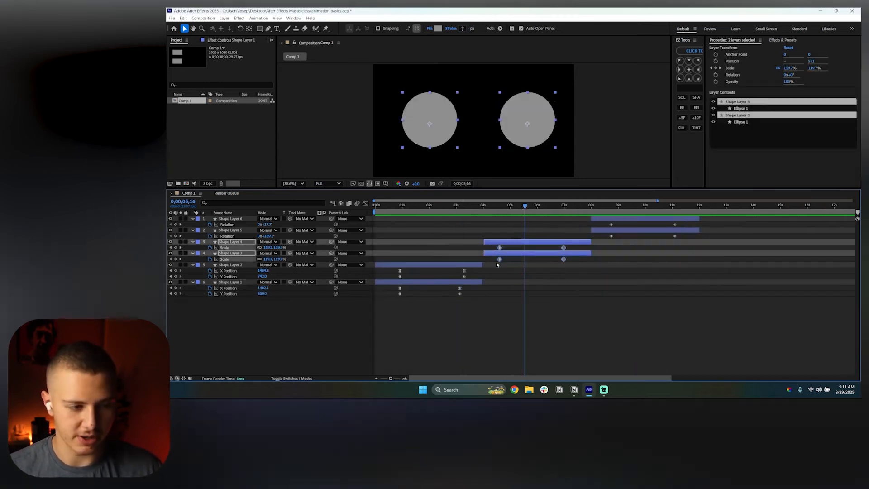
{"action": "left_click", "coordinate": [366, 203]}
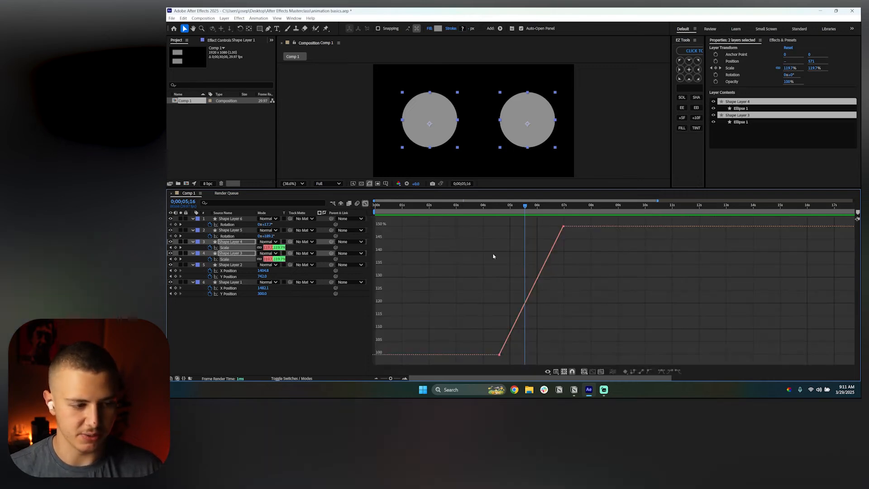
Isolate Shape Layer 4's Scale graph and check whether its dimensions can be separated
{"action": "left_click", "coordinate": [252, 351]}
{"action": "right_click", "coordinate": [234, 249]}
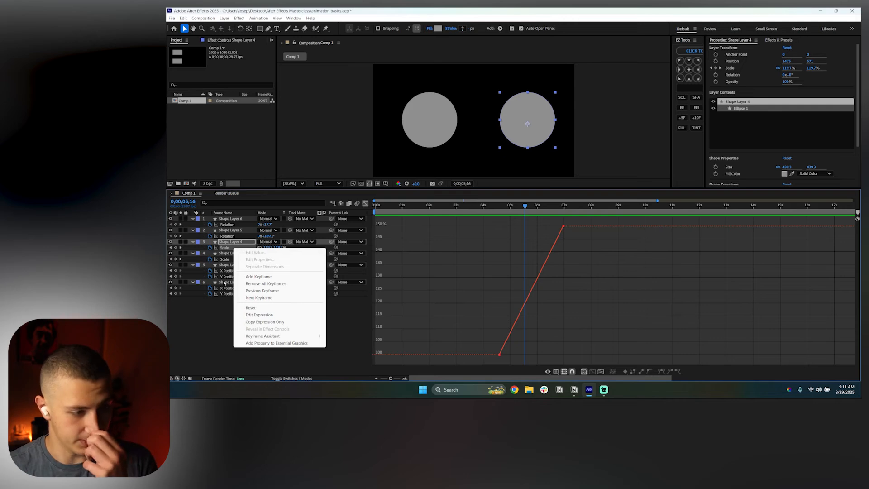
{"action": "left_click", "coordinate": [209, 335]}
{"action": "left_click", "coordinate": [234, 248]}
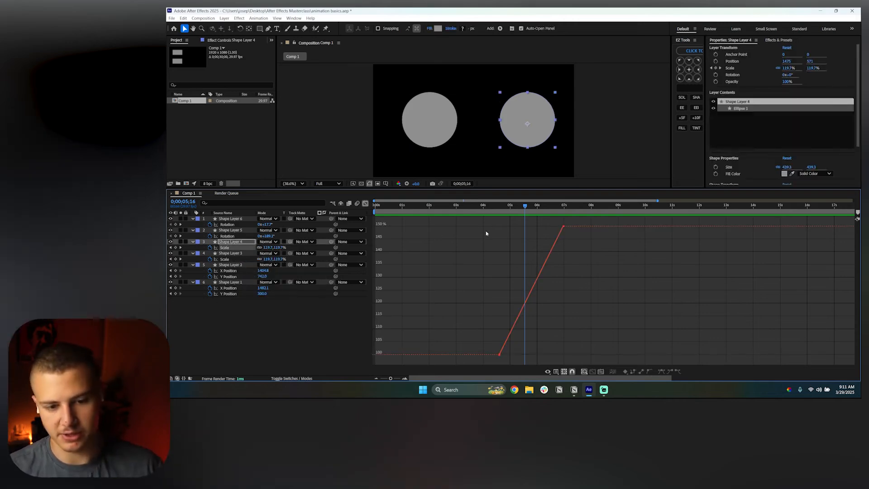
Apply Easy Ease to both Shape Layer 4 Scale keyframes and lengthen the end keyframe's incoming handle toward the start keyframe
{"action": "left_click_drag", "start_coordinate": [569, 222], "coordinate": [482, 357]}
{"action": "key", "text": "F9"}
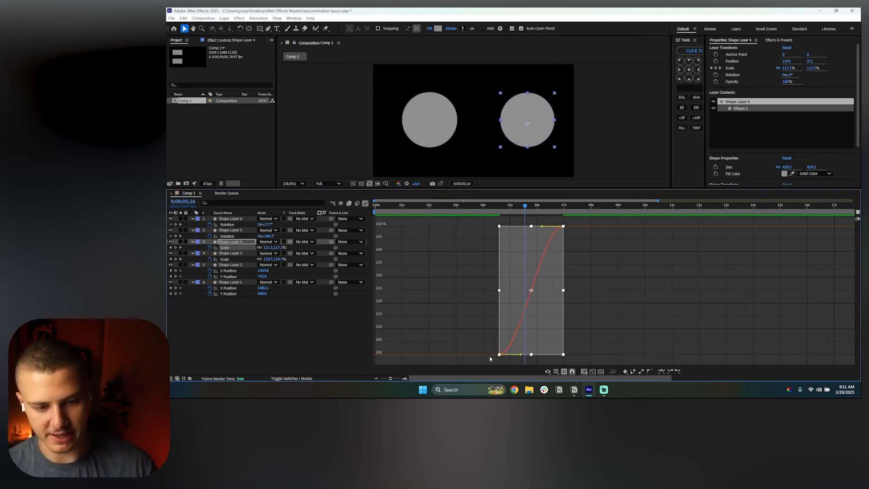
{"action": "left_click", "coordinate": [582, 221]}
{"action": "left_click_drag", "start_coordinate": [557, 219], "coordinate": [578, 356]}
{"action": "left_click", "coordinate": [503, 230]}
Easy Ease Shape Layer 3's Scale keyframes, lengthen the start keyframe's outgoing handle to the end keyframe's time, and play the animation
{"action": "left_click", "coordinate": [220, 253]}
{"action": "key", "text": "F9"}
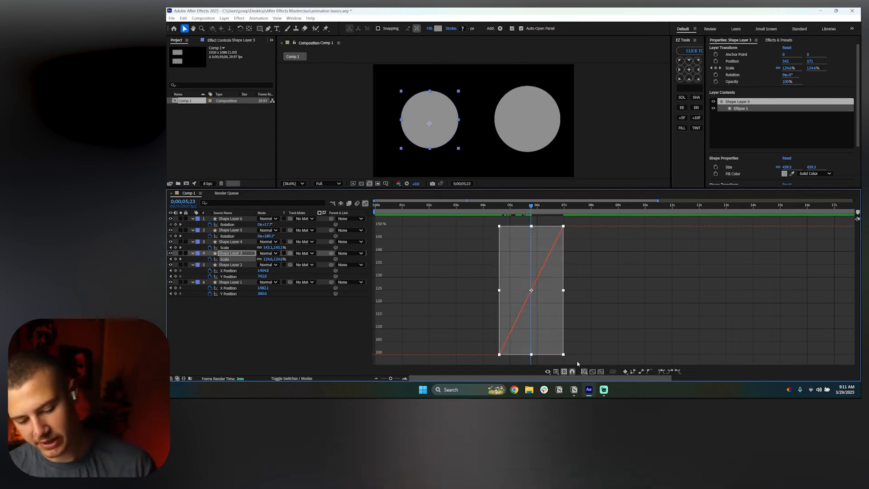
{"action": "left_click_drag", "start_coordinate": [522, 357], "coordinate": [564, 355]}
{"action": "left_click", "coordinate": [501, 209]}
{"action": "key", "text": "space"}
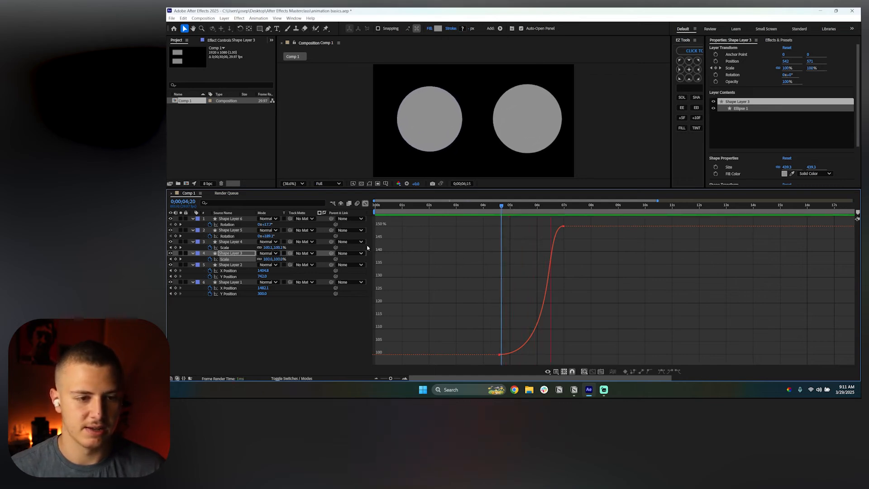
Stop playback at 0;00;09;15 and display only Shape Layer 6's Rotation value graph
{"action": "left_click", "coordinate": [364, 204]}
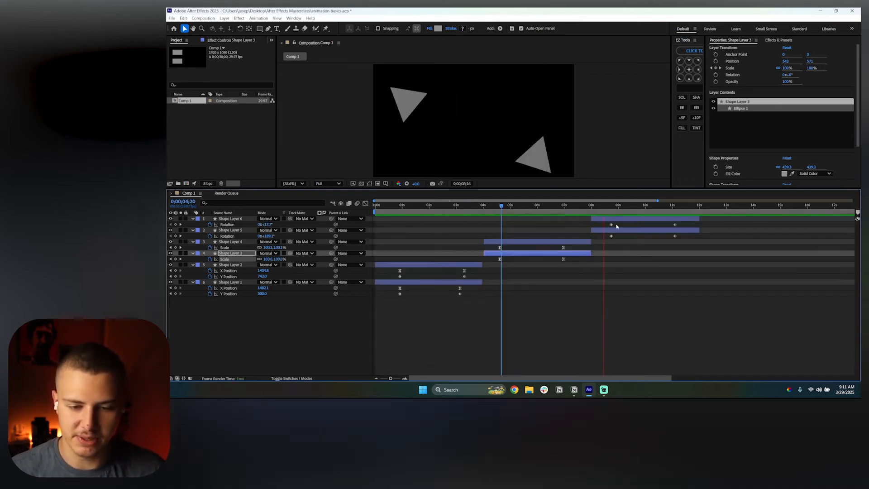
{"action": "key", "text": "space"}
{"action": "left_click_drag", "start_coordinate": [686, 223], "coordinate": [605, 251]}
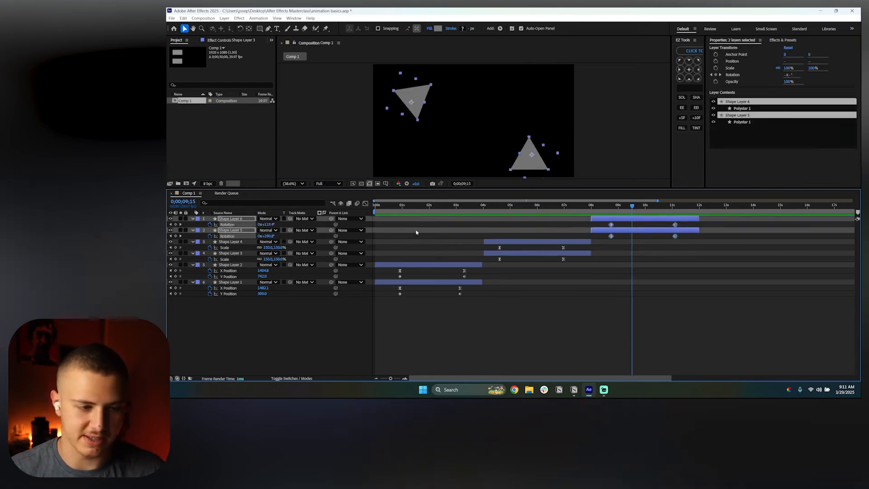
{"action": "left_click", "coordinate": [365, 203]}
{"action": "left_click_drag", "start_coordinate": [684, 220], "coordinate": [642, 251]}
{"action": "left_click", "coordinate": [219, 329]}
{"action": "left_click", "coordinate": [230, 220]}
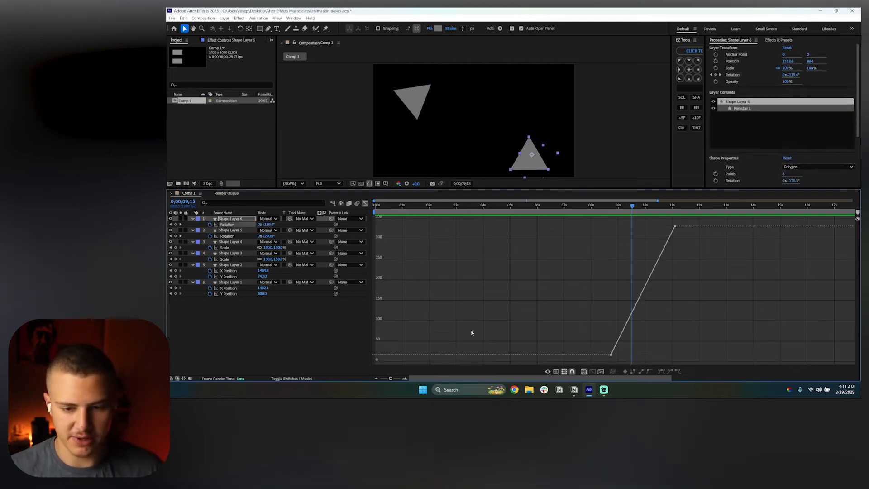
Apply Easy Ease to both Shape Layer 6 Rotation keyframes and show their handles
{"action": "mouse_move", "coordinate": [682, 222]}
{"action": "left_mouse_down"}
{"action": "mouse_move", "coordinate": [674, 249]}
{"action": "mouse_move", "coordinate": [596, 363]}
{"action": "left_mouse_up"}
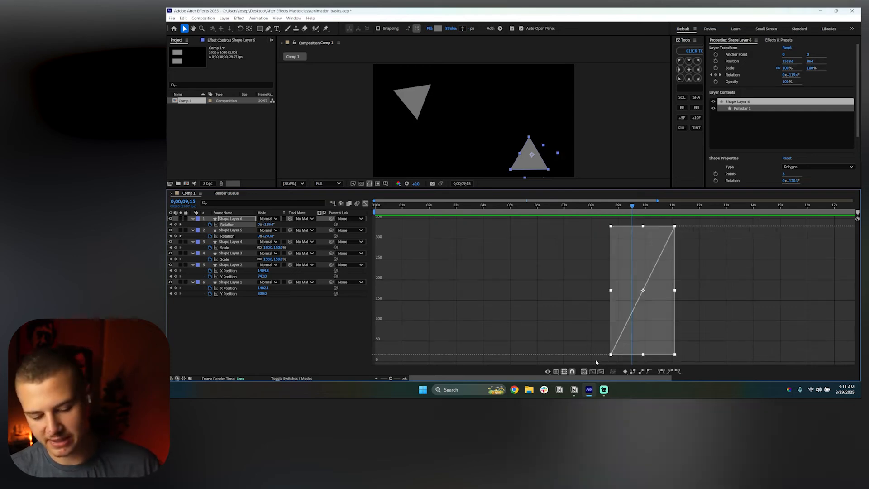
{"action": "key", "text": "F9"}
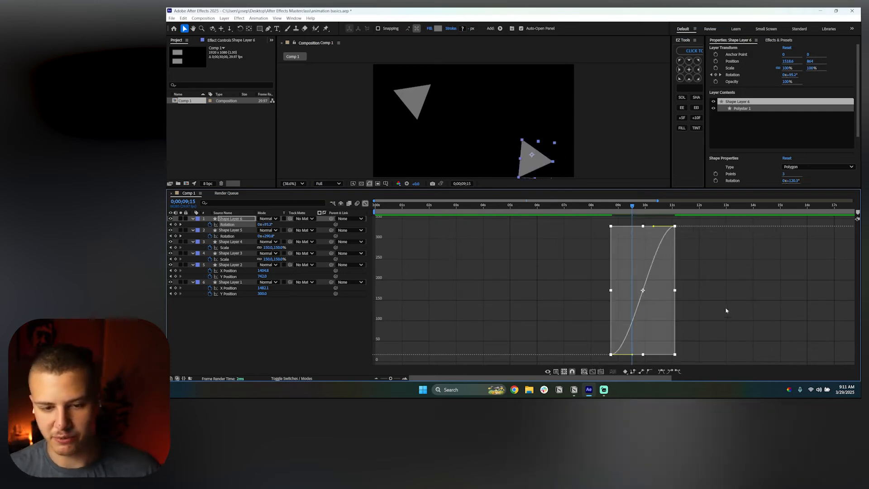
{"action": "left_click", "coordinate": [726, 311]}
{"action": "left_click", "coordinate": [612, 355]}
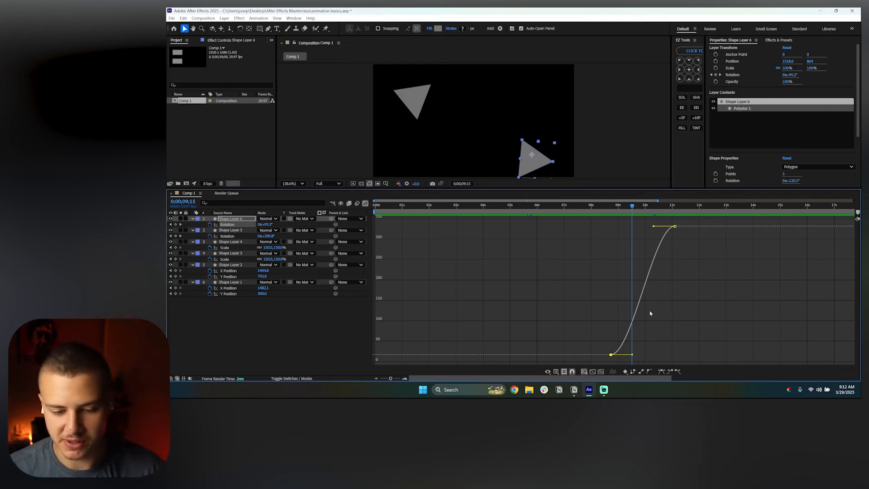
Lengthen both Shape Layer 6 Rotation handles, angling the end handle above and the start handle below their keyframes so the curve overshoots
{"action": "left_click_drag", "start_coordinate": [620, 378], "coordinate": [628, 377]}
{"action": "left_click_drag", "start_coordinate": [576, 379], "coordinate": [588, 379]}
{"action": "left_click_drag", "start_coordinate": [514, 355], "coordinate": [602, 353]}
{"action": "left_click_drag", "start_coordinate": [600, 225], "coordinate": [522, 225]}
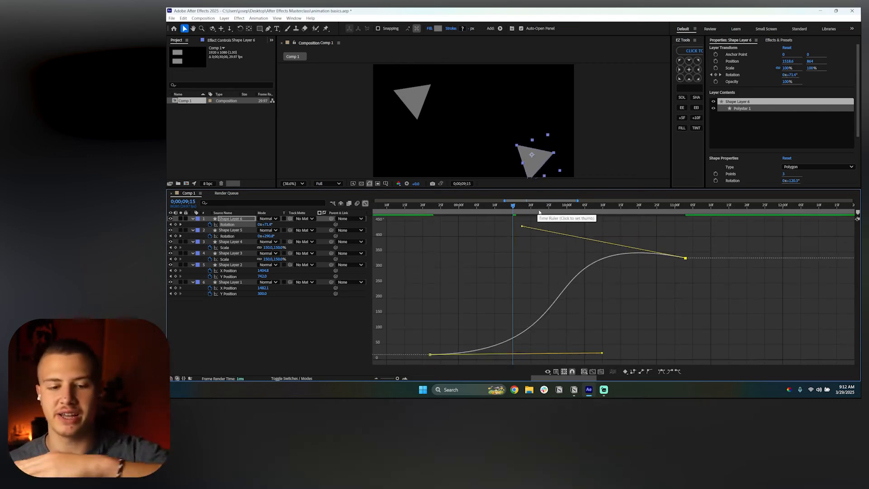
{"action": "mouse_move", "coordinate": [602, 354]}
{"action": "left_mouse_down"}
{"action": "mouse_move", "coordinate": [591, 359]}
{"action": "mouse_move", "coordinate": [602, 341]}
{"action": "left_mouse_up"}
{"action": "left_click", "coordinate": [614, 317]}
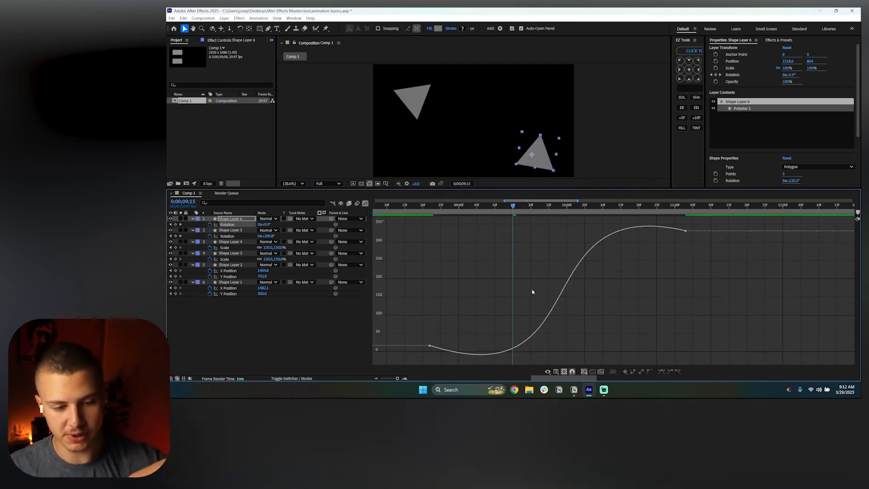
Play Shape Layer 6's rotation animation from its first keyframe at 0;00;08;22
{"action": "left_click_drag", "start_coordinate": [438, 206], "coordinate": [430, 206]}
{"action": "key", "text": "space"}
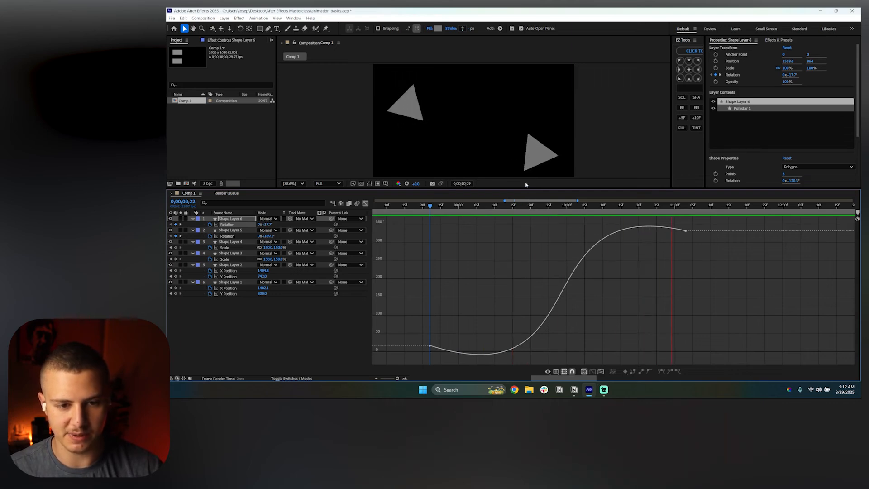
{"action": "key", "text": "space"}
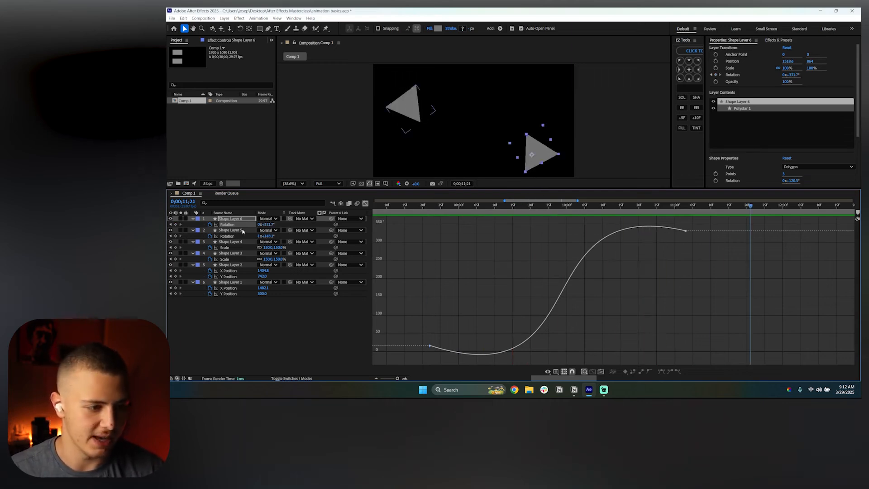
Apply Easy Ease to both of Shape Layer 5's Rotation keyframes and show their handles
{"action": "left_click", "coordinate": [396, 104]}
{"action": "left_click_drag", "start_coordinate": [702, 219], "coordinate": [373, 368]}
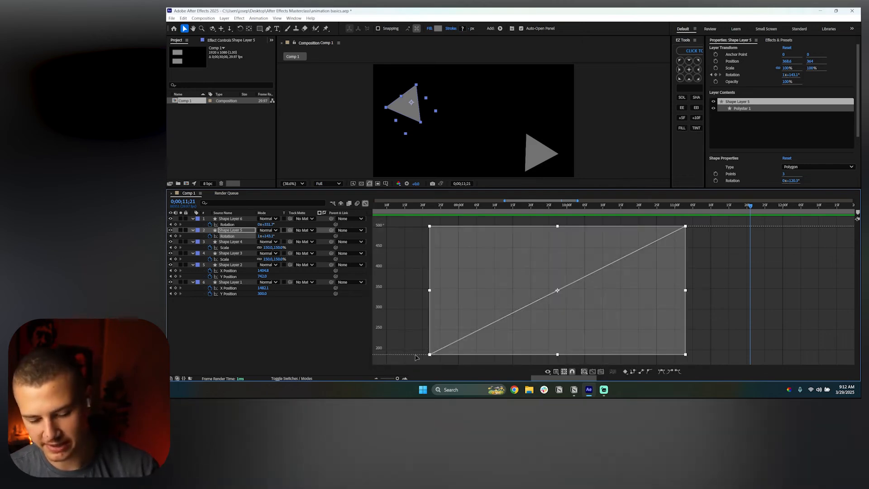
{"action": "key", "text": "F9"}
{"action": "left_click", "coordinate": [401, 316]}
{"action": "left_click", "coordinate": [686, 226]}
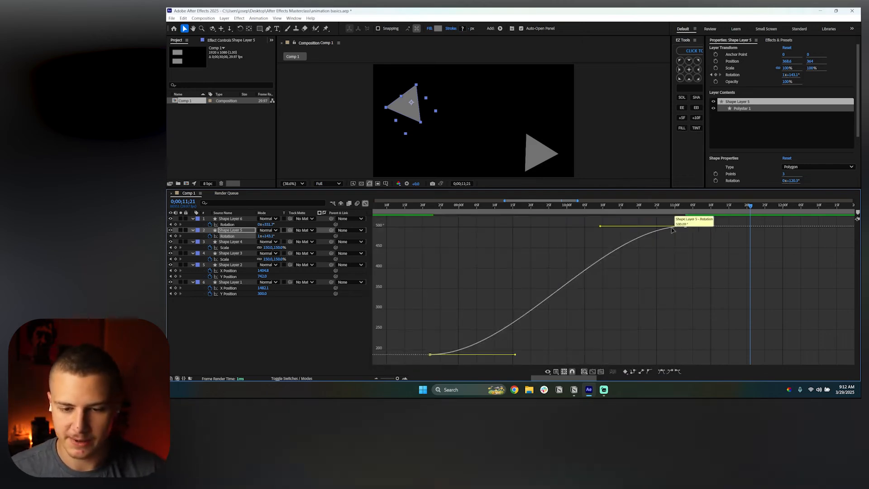
Stretch Shape Layer 5's Rotation handles far past mid-curve, the end one upward and the start one downward, and play from 0;00;08;20
{"action": "left_click_drag", "start_coordinate": [601, 226], "coordinate": [475, 212]}
{"action": "left_click_drag", "start_coordinate": [515, 358], "coordinate": [669, 301]}
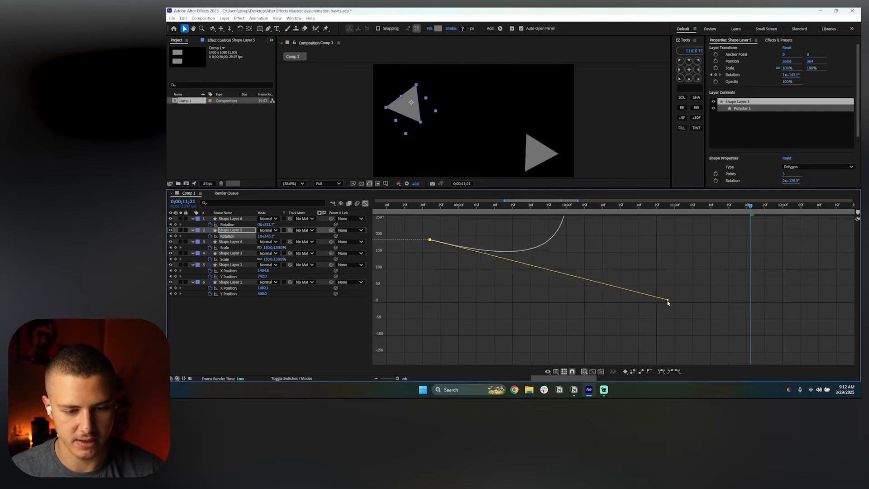
{"action": "left_click", "coordinate": [425, 206]}
{"action": "key", "text": "space"}
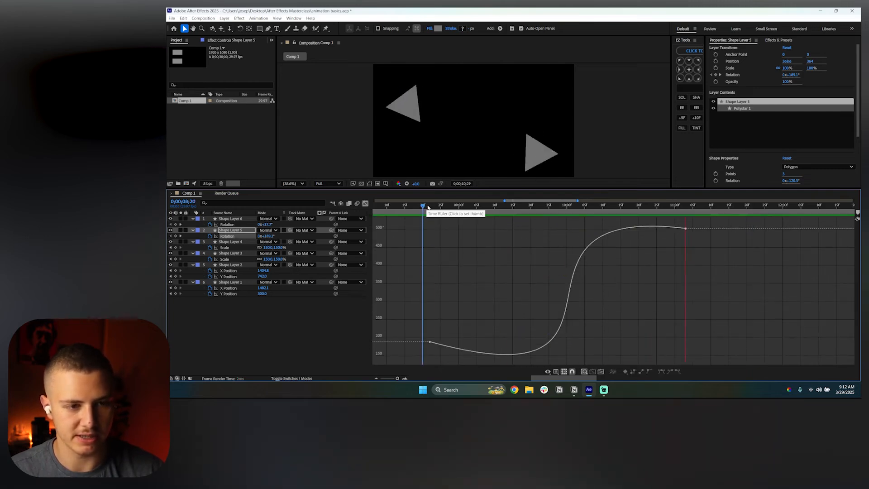
{"action": "key", "text": "space"}
Return to the layer bars over the composition's full duration, collapse the keyframed properties of all six layers, and deselect everything
{"action": "key", "text": "semicolon"}
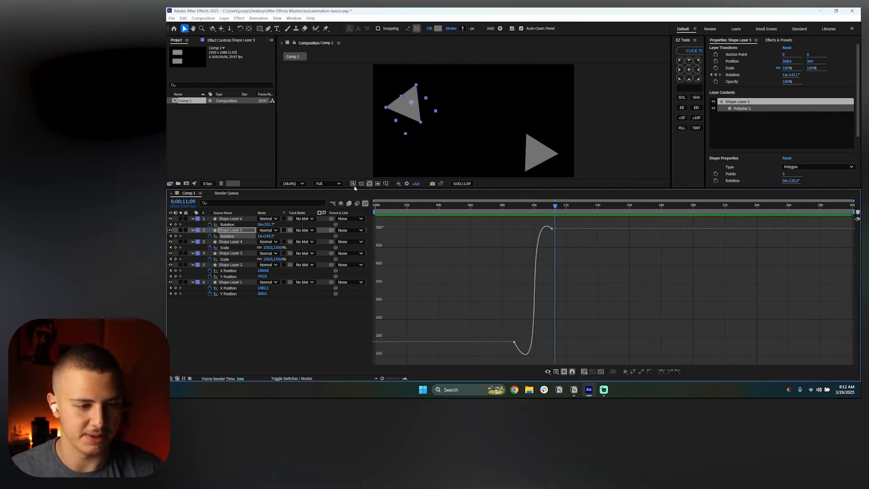
{"action": "left_click", "coordinate": [365, 203]}
{"action": "left_click", "coordinate": [231, 282]}
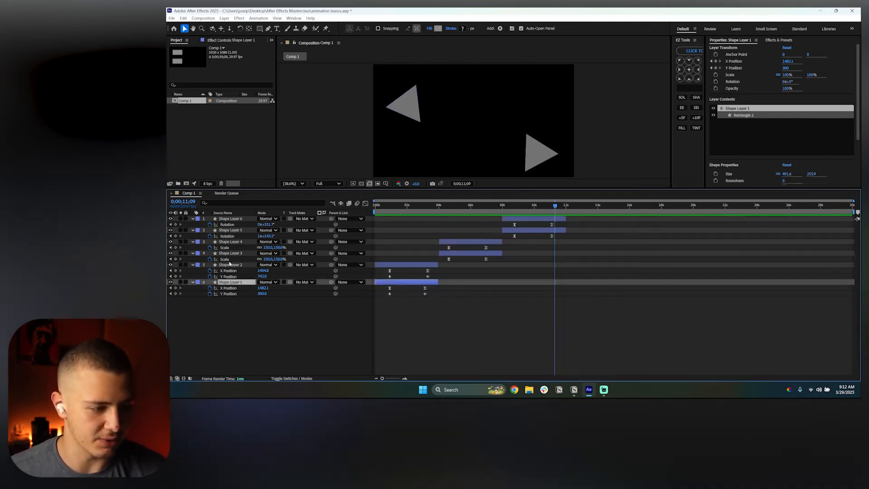
{"action": "key", "text": "ctrl+a"}
{"action": "key", "text": "F2"}
{"action": "left_click", "coordinate": [211, 219]}
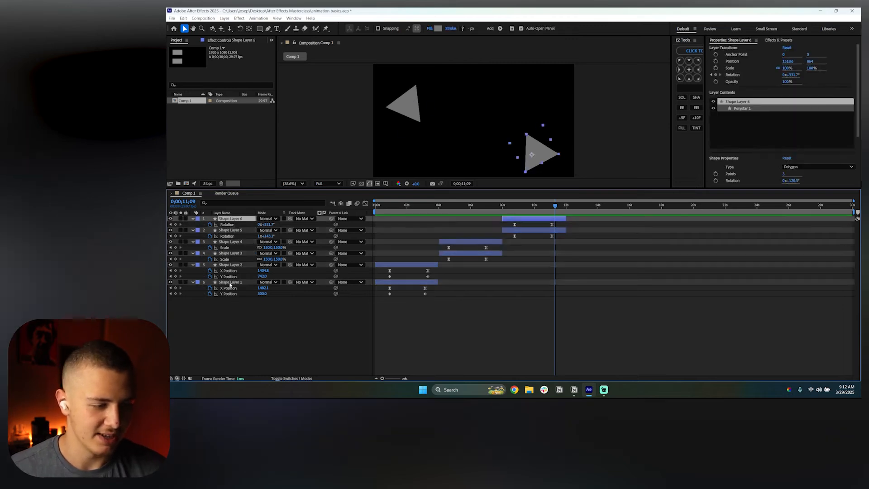
{"action": "key", "text": "ctrl+a"}
{"action": "key", "text": "u"}
{"action": "key", "text": "F2"}
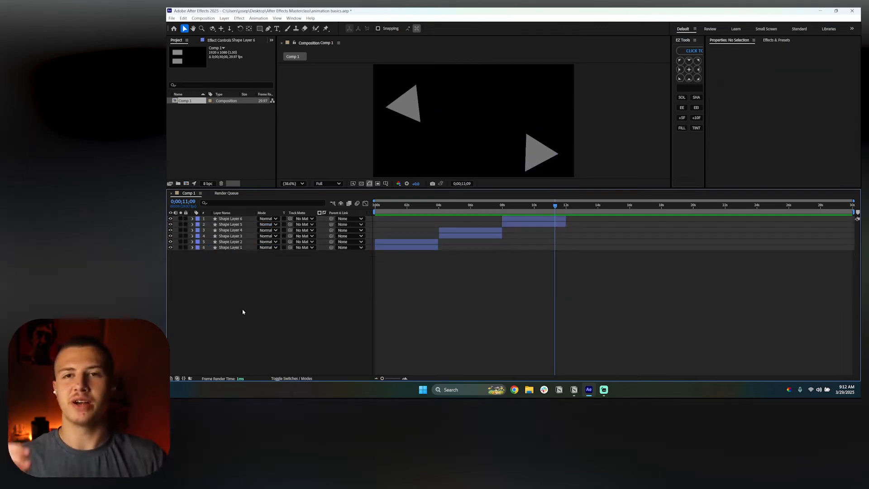